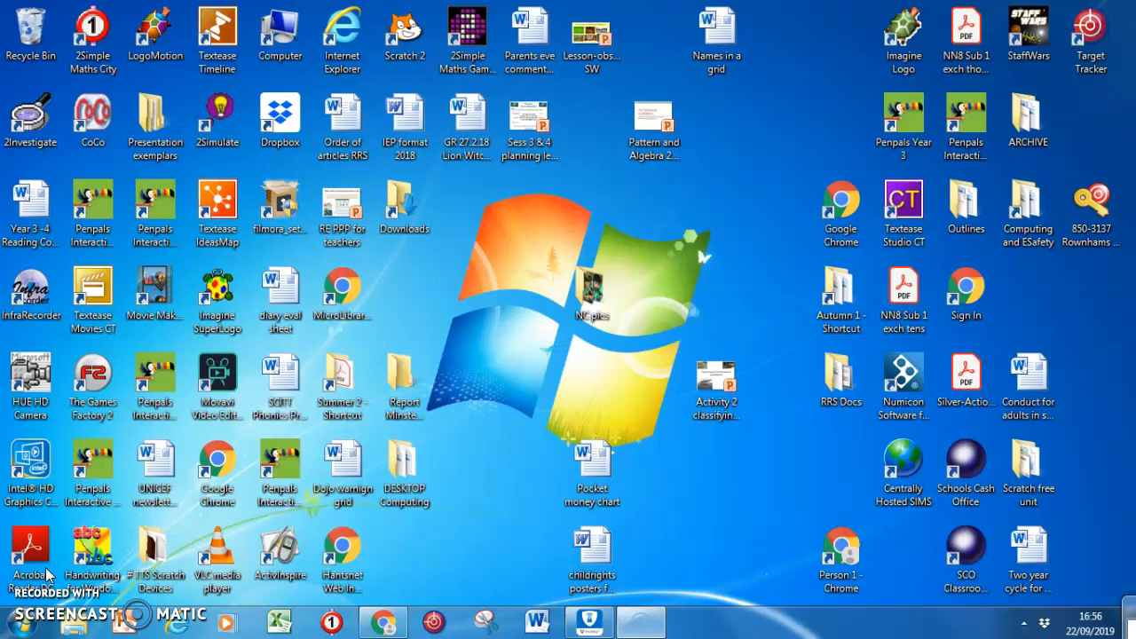
Step: Search the computer's programs for "dance ejay" and launch Dance eJay 2005
{"action": "left_click", "coordinate": [296, 496]}
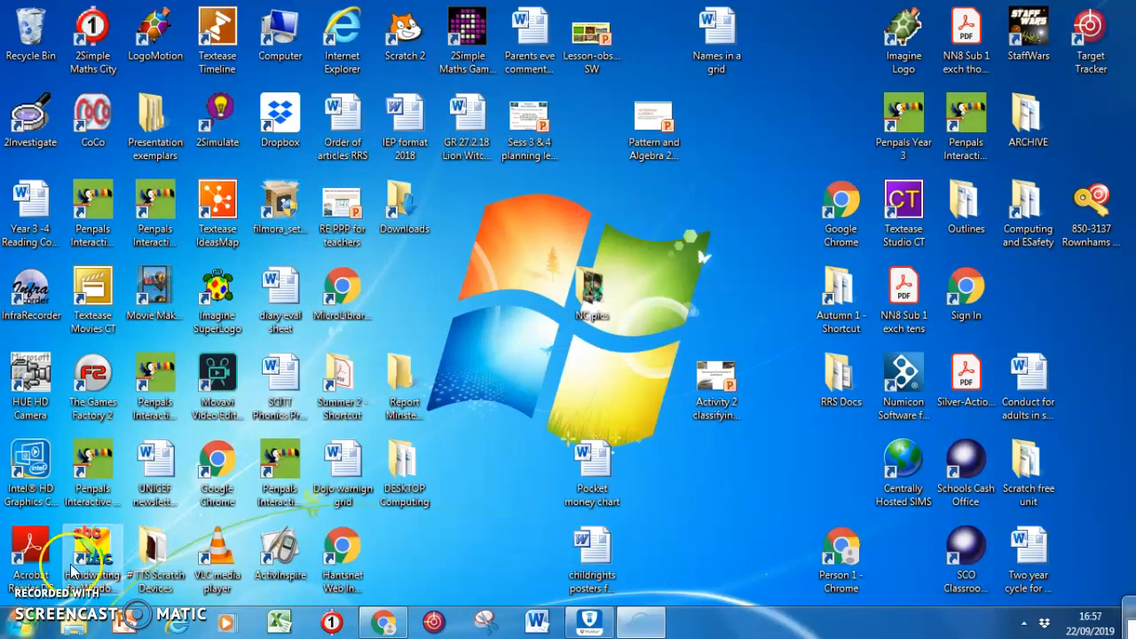
{"action": "left_click", "coordinate": [22, 627]}
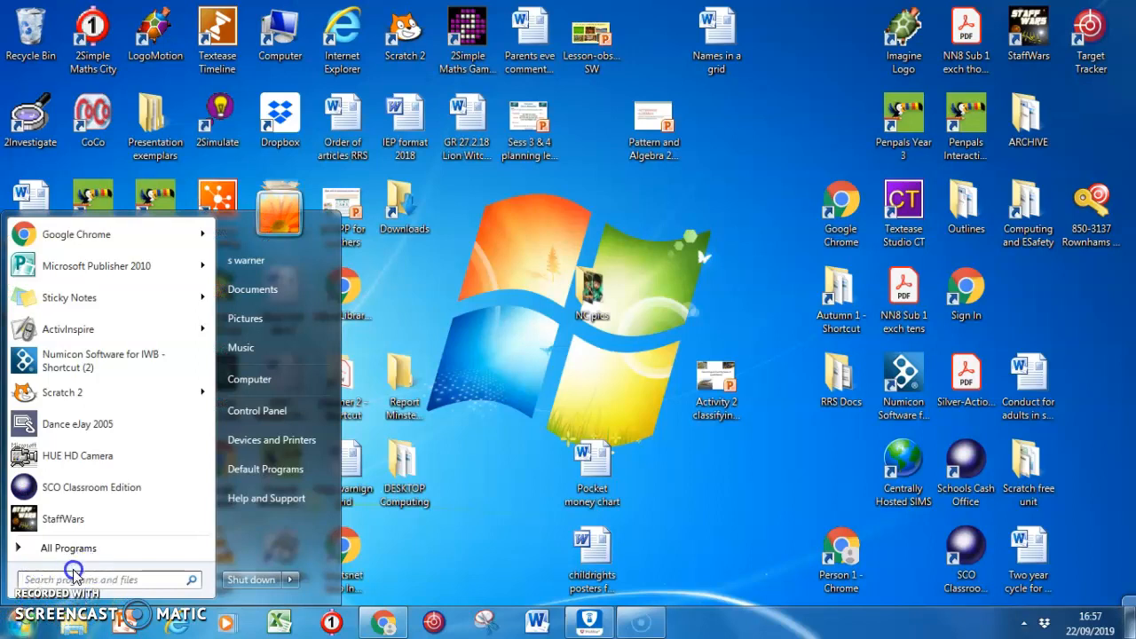
{"action": "type", "text": "dance ejay"}
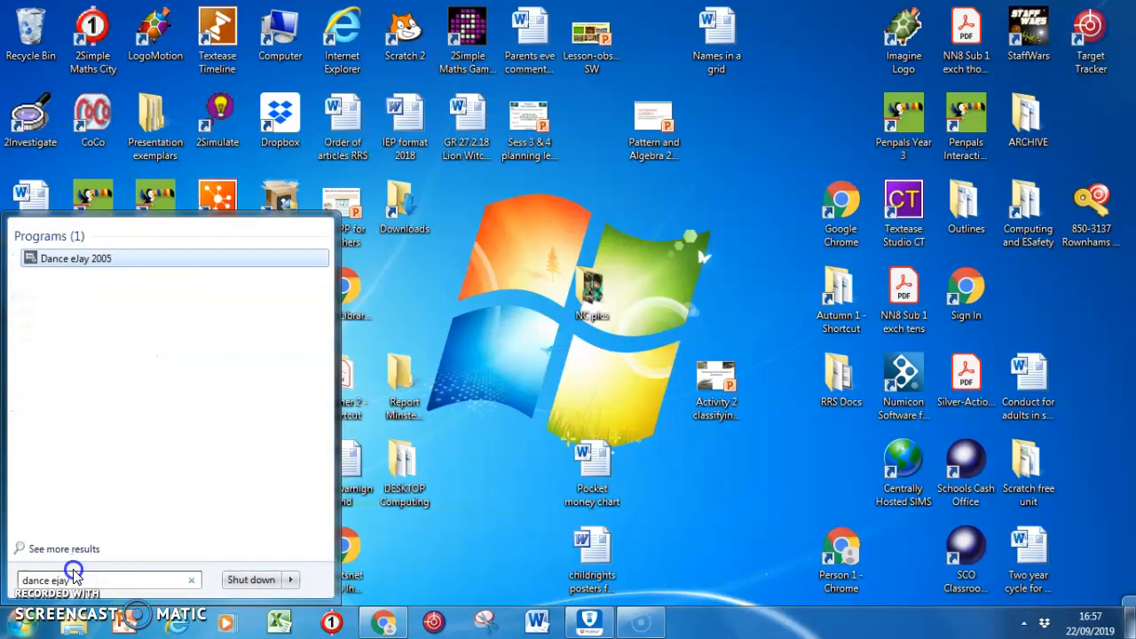
{"action": "left_click", "coordinate": [99, 259]}
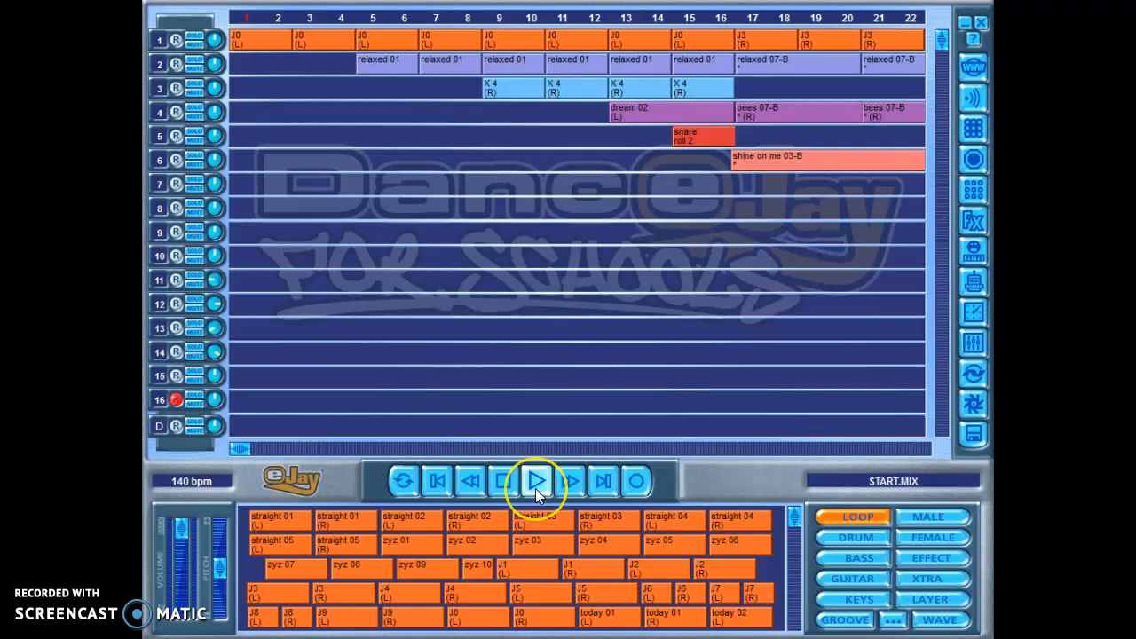
Step: Try out the playback controls on START.MIX, playing the demo mix from the start for several bars before stopping it
{"action": "left_click", "coordinate": [507, 480]}
{"action": "left_click", "coordinate": [568, 480]}
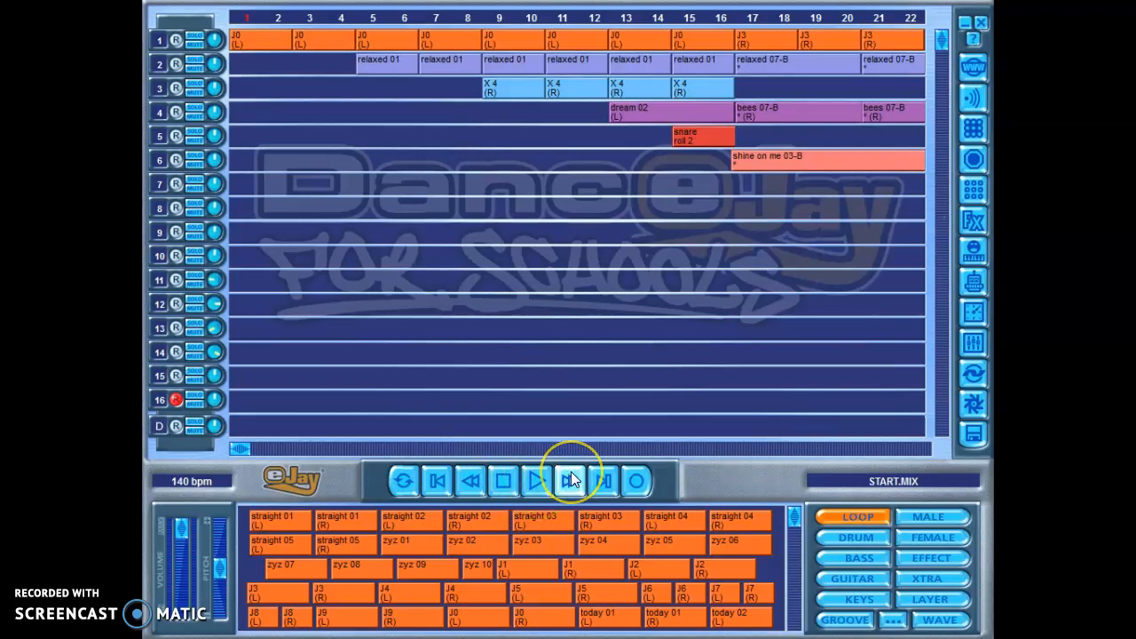
{"action": "left_click", "coordinate": [604, 478]}
{"action": "left_click", "coordinate": [579, 475]}
{"action": "left_click", "coordinate": [467, 477]}
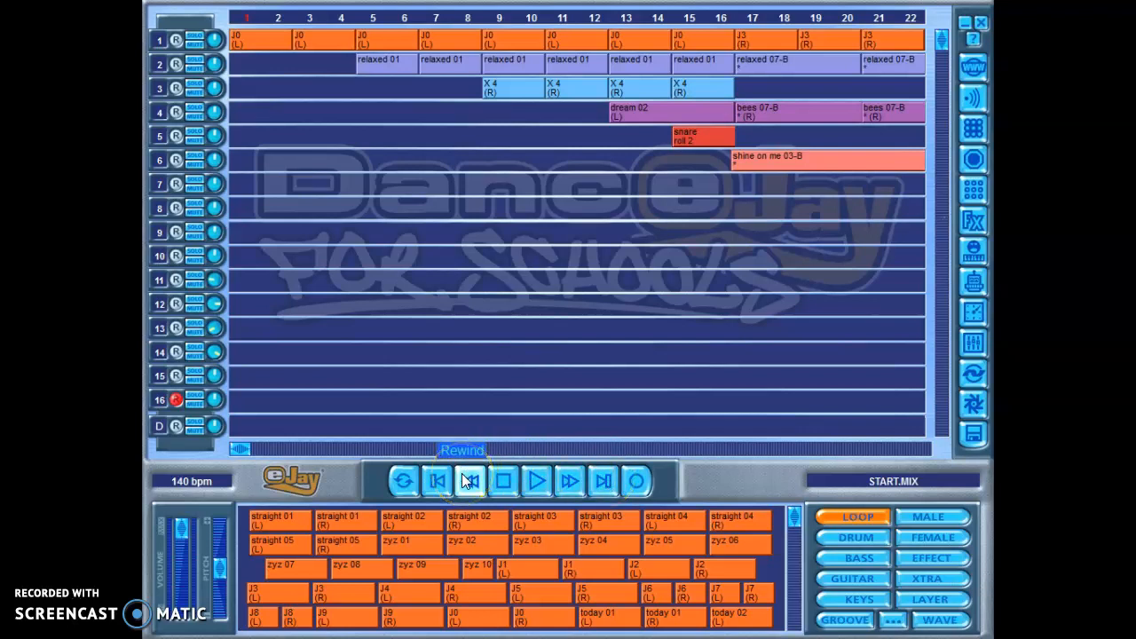
{"action": "left_click", "coordinate": [438, 476]}
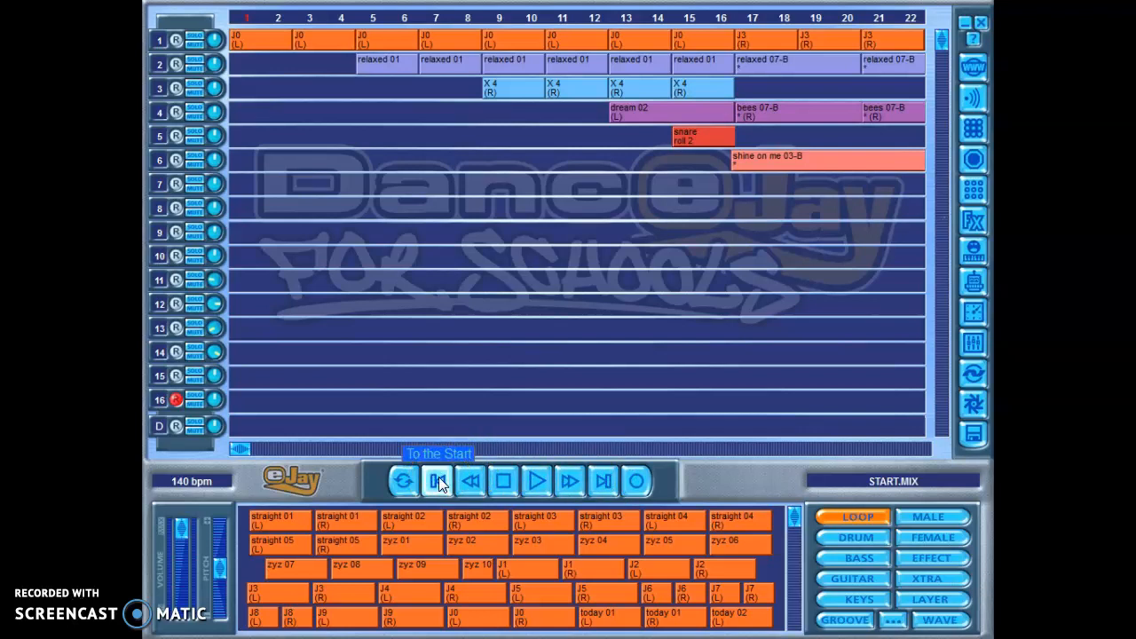
{"action": "left_click", "coordinate": [503, 480]}
{"action": "left_click", "coordinate": [535, 480]}
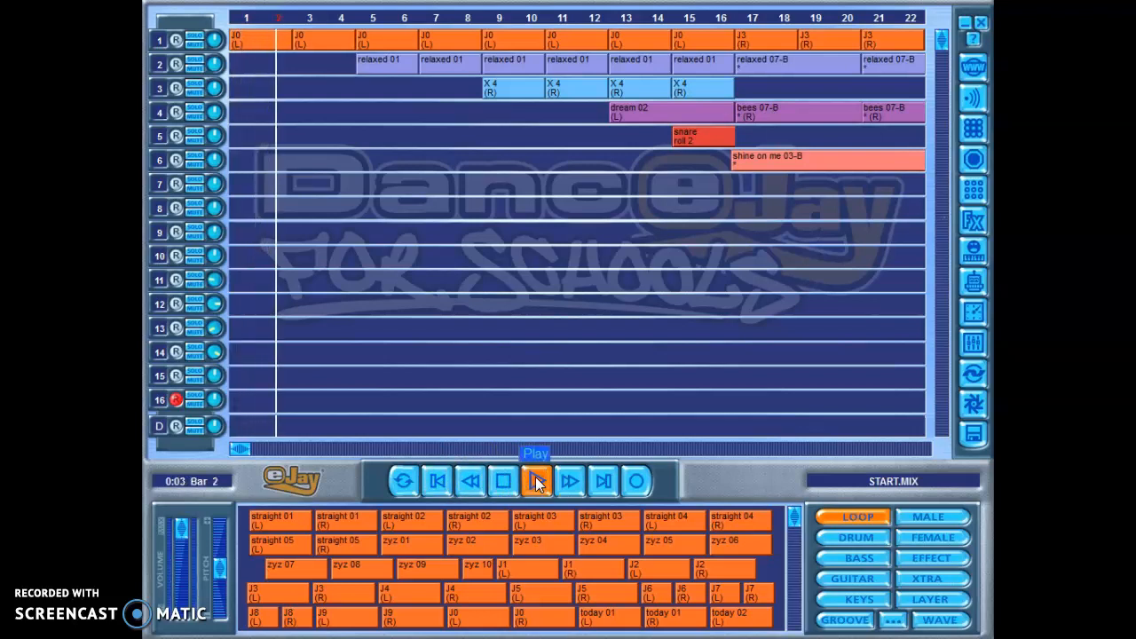
{"action": "left_click", "coordinate": [536, 479]}
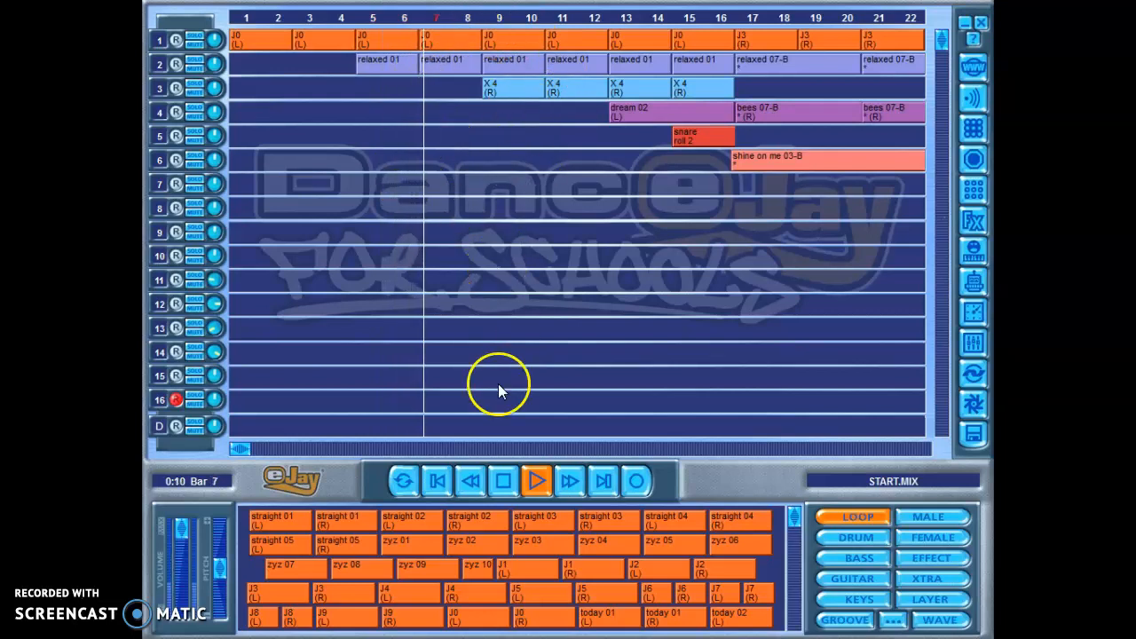
{"action": "left_click", "coordinate": [502, 480]}
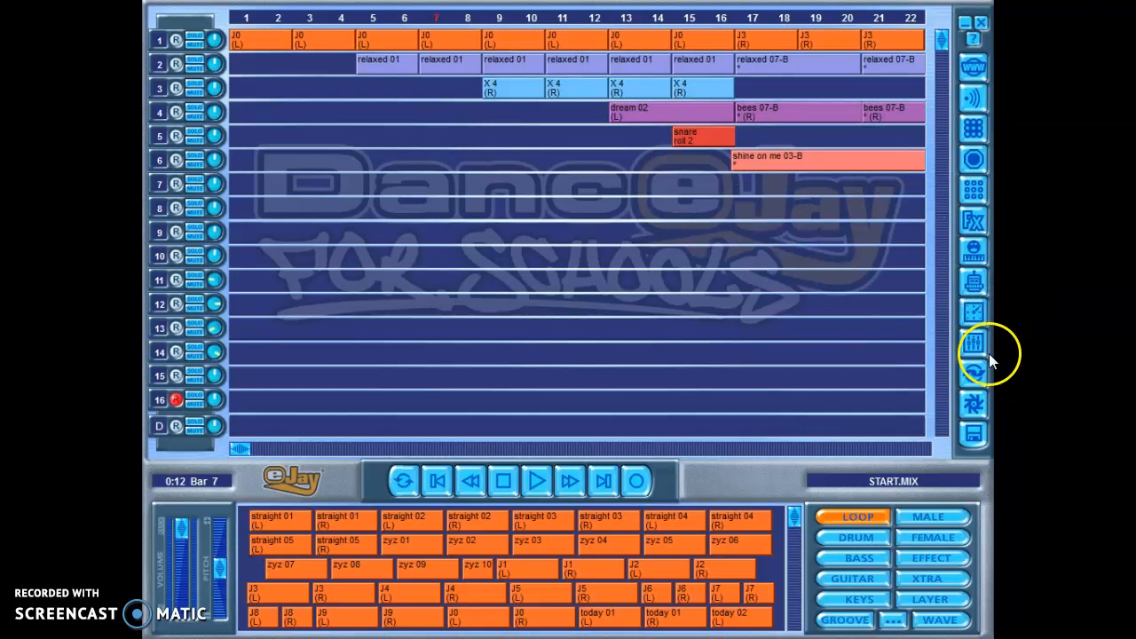
Step: Start a new empty mix, agreeing to delete the demo mix
{"action": "left_click", "coordinate": [973, 435]}
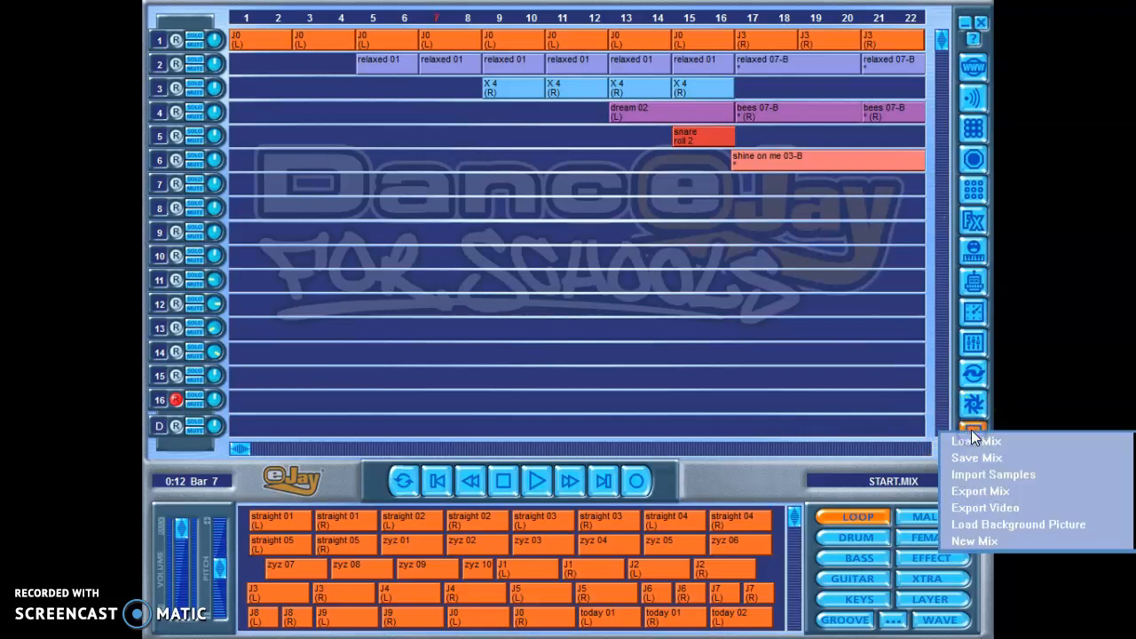
{"action": "left_click", "coordinate": [998, 544]}
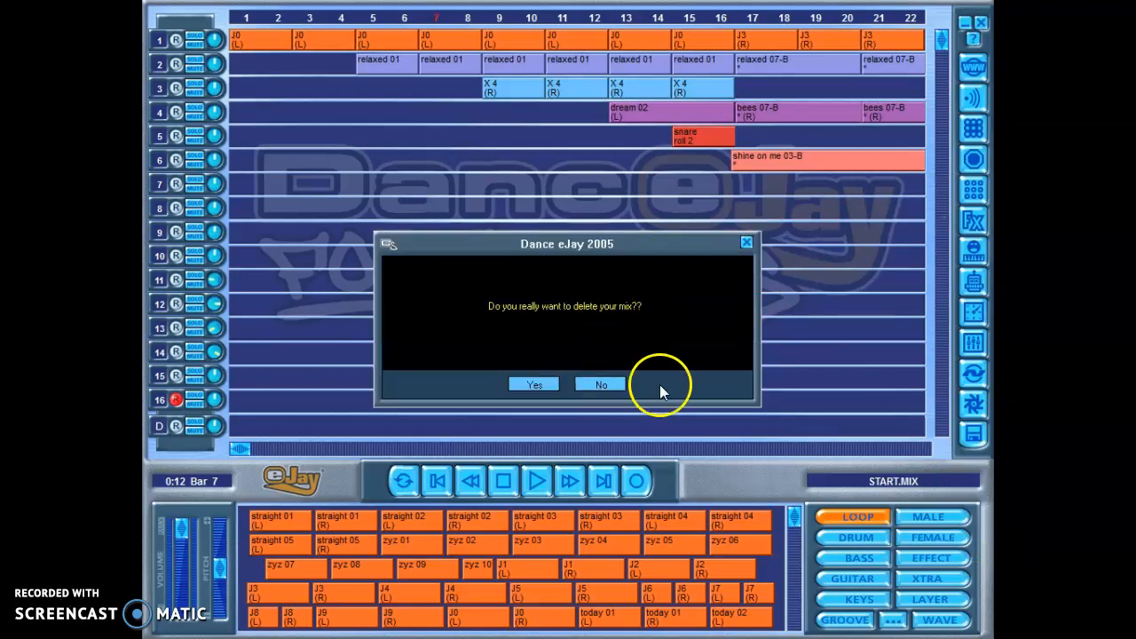
{"action": "left_click", "coordinate": [537, 385]}
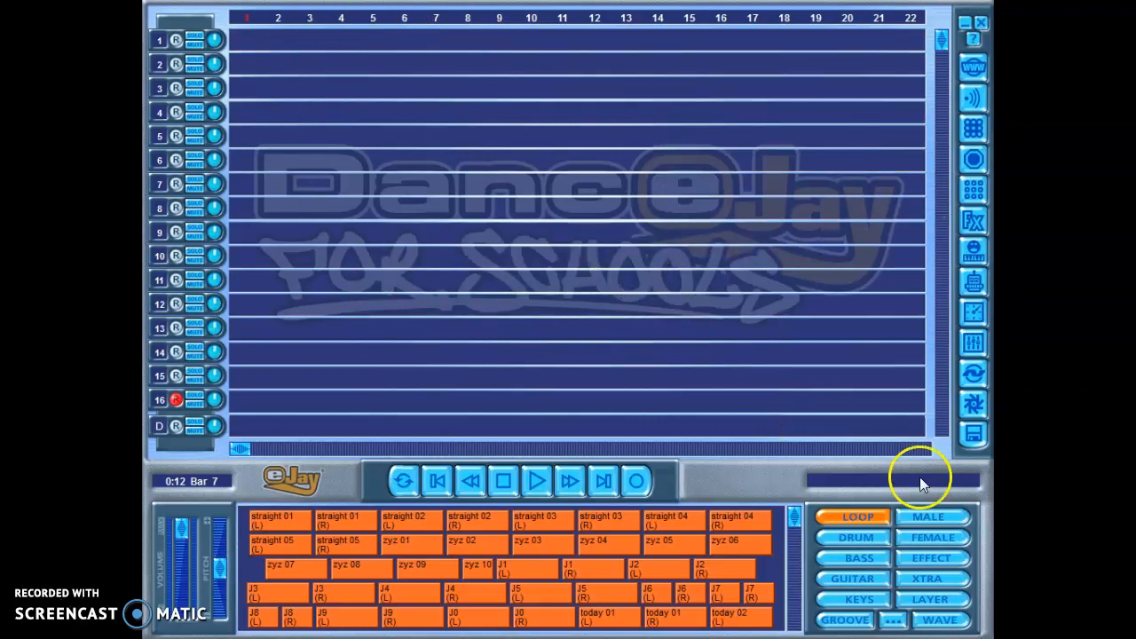
Step: Look through the sample categories such as Drum, Bass, Loop and Male, ending on the Xtra samples
{"action": "mouse_move", "coordinate": [793, 513]}
{"action": "left_mouse_down"}
{"action": "mouse_move", "coordinate": [795, 583]}
{"action": "mouse_move", "coordinate": [797, 503]}
{"action": "left_mouse_up"}
{"action": "left_click", "coordinate": [924, 580]}
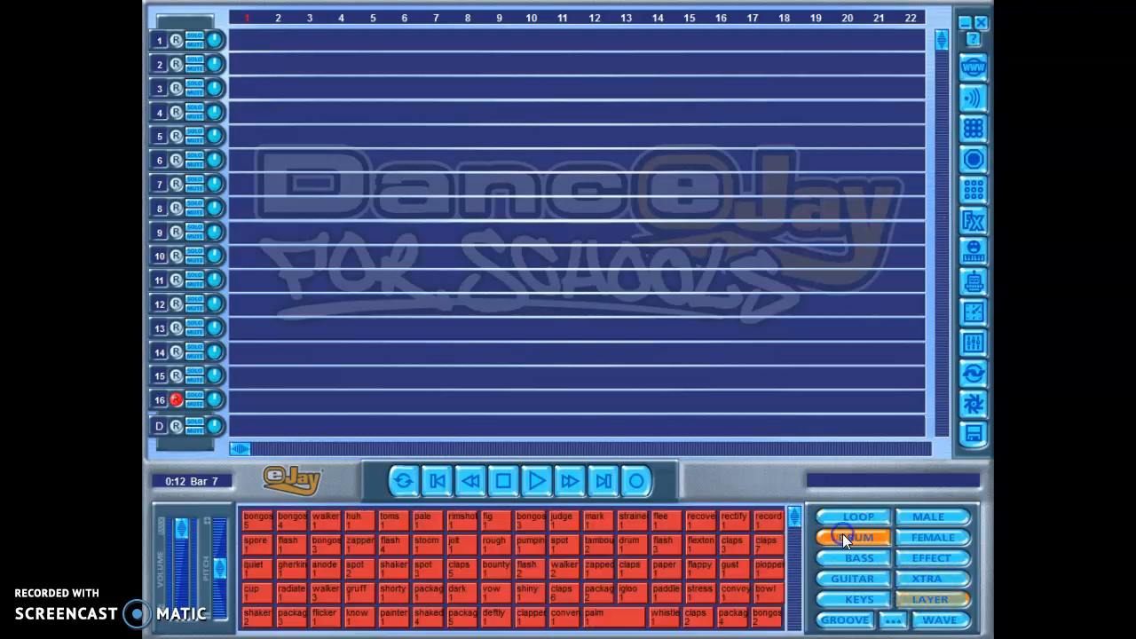
{"action": "left_click", "coordinate": [925, 536]}
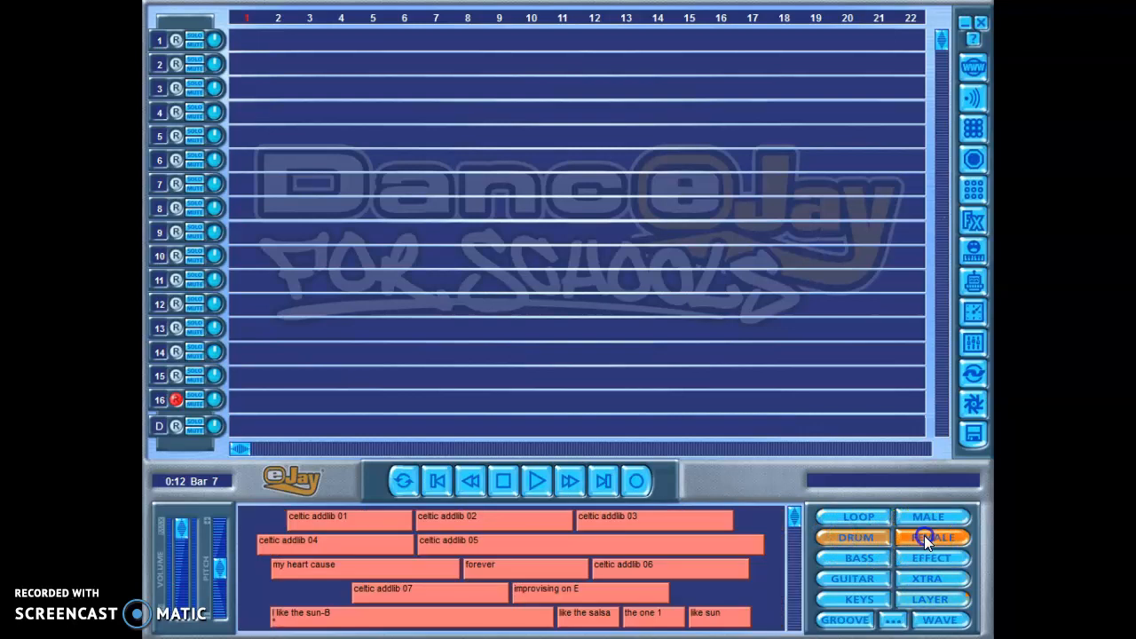
{"action": "left_click", "coordinate": [870, 595]}
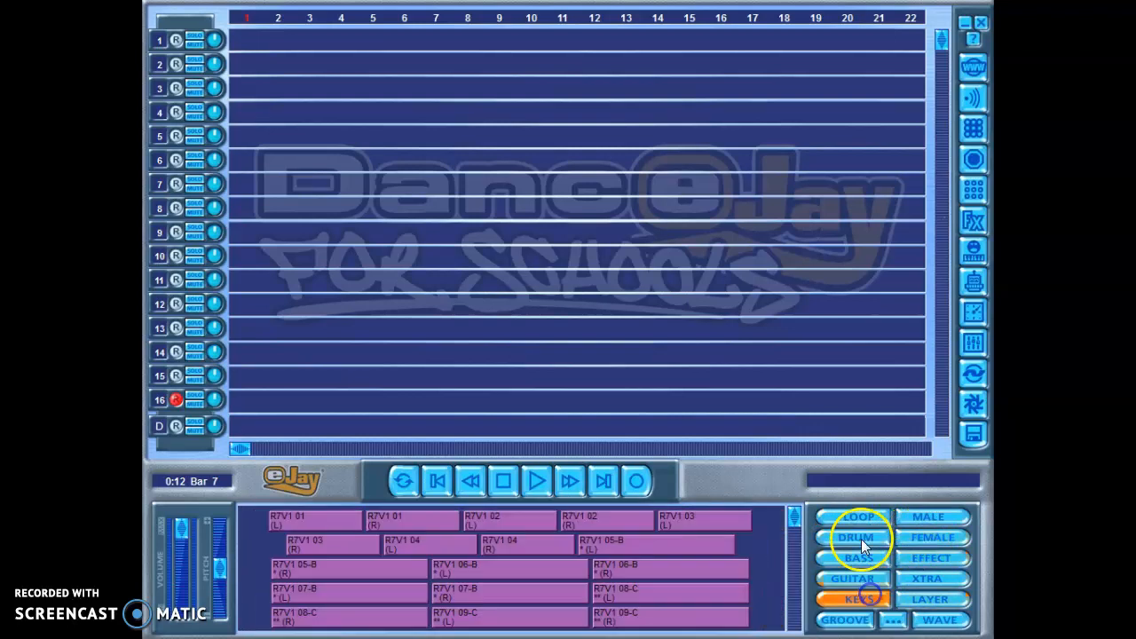
{"action": "left_click", "coordinate": [908, 515]}
{"action": "left_click", "coordinate": [914, 581]}
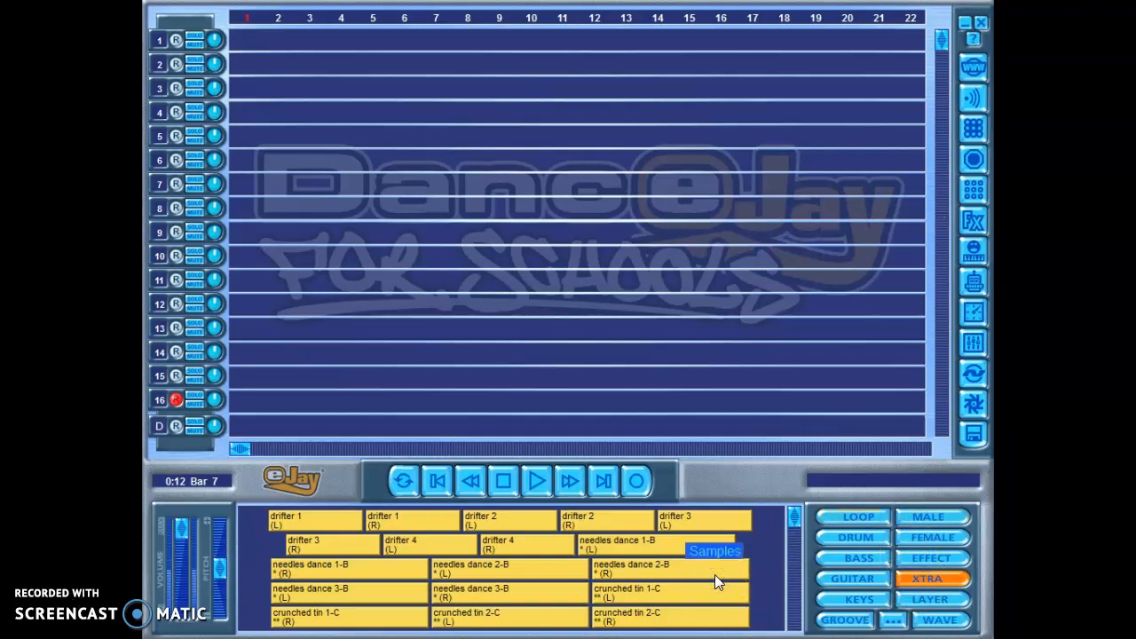
Step: Preview several Xtra samples from different parts of the list, including pull down 3, unknown (R) and d-n-a 07 (R)
{"action": "left_click", "coordinate": [503, 480]}
{"action": "left_click", "coordinate": [475, 622]}
{"action": "left_click_drag", "start_coordinate": [795, 513], "coordinate": [794, 549]}
{"action": "left_click", "coordinate": [579, 535]}
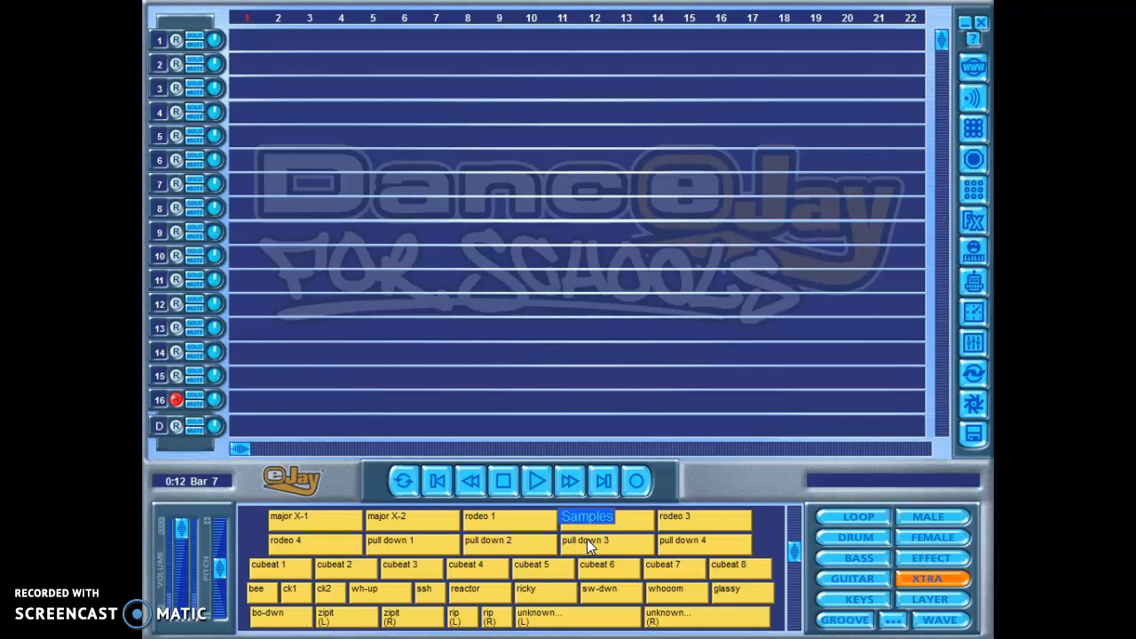
{"action": "left_click", "coordinate": [670, 615]}
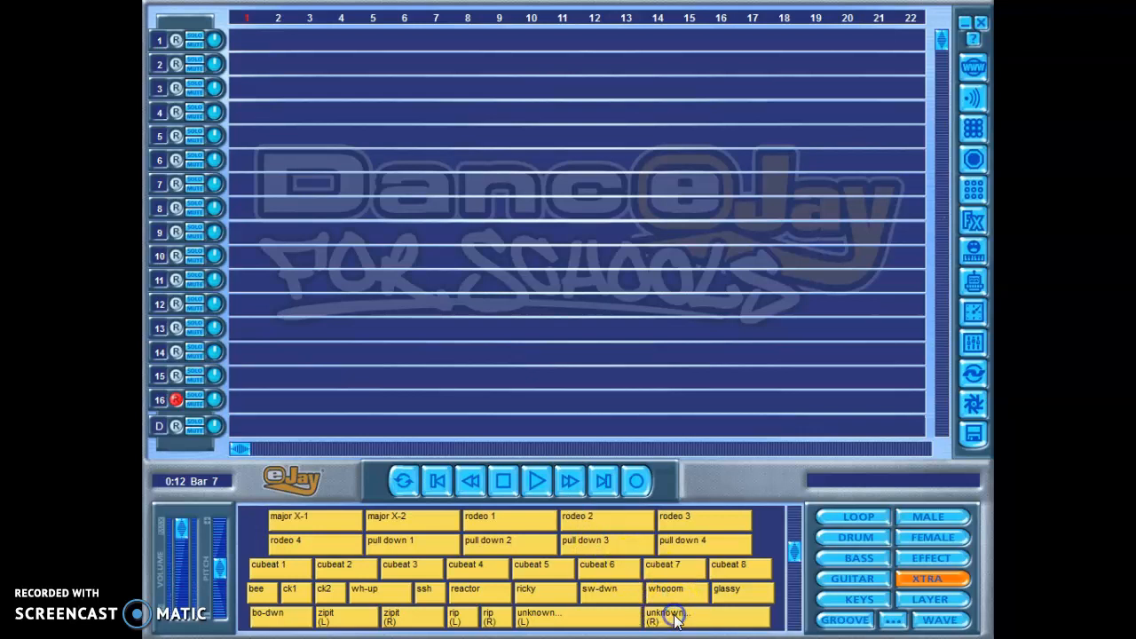
{"action": "mouse_move", "coordinate": [791, 551]}
{"action": "left_mouse_down"}
{"action": "mouse_move", "coordinate": [790, 615]}
{"action": "mouse_move", "coordinate": [792, 571]}
{"action": "left_mouse_up"}
{"action": "left_click", "coordinate": [504, 480]}
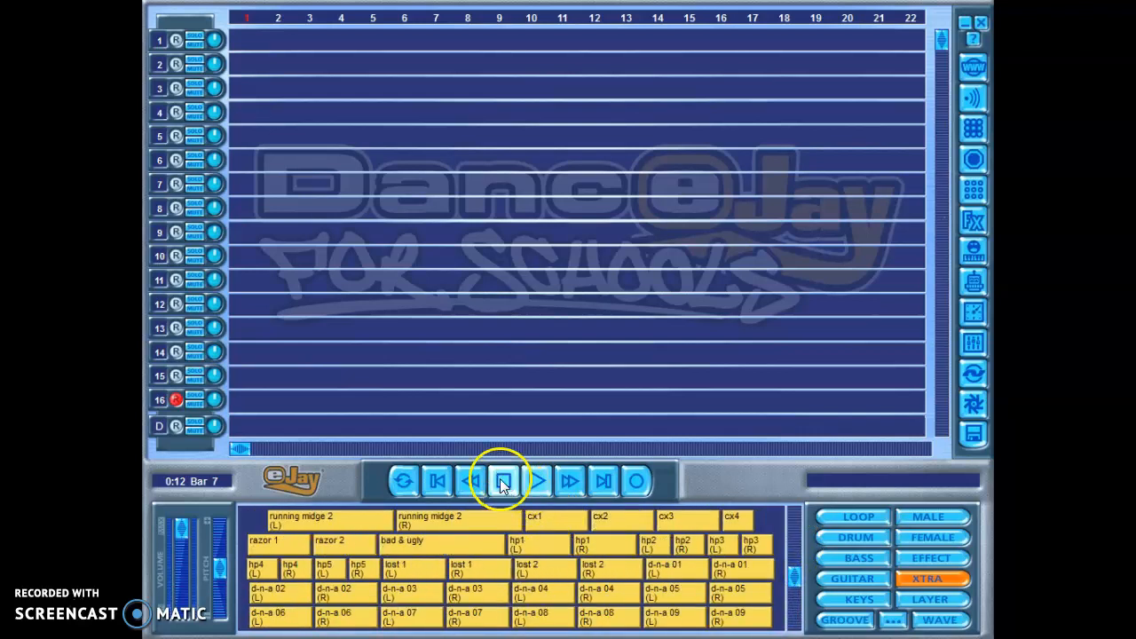
{"action": "left_click", "coordinate": [473, 614]}
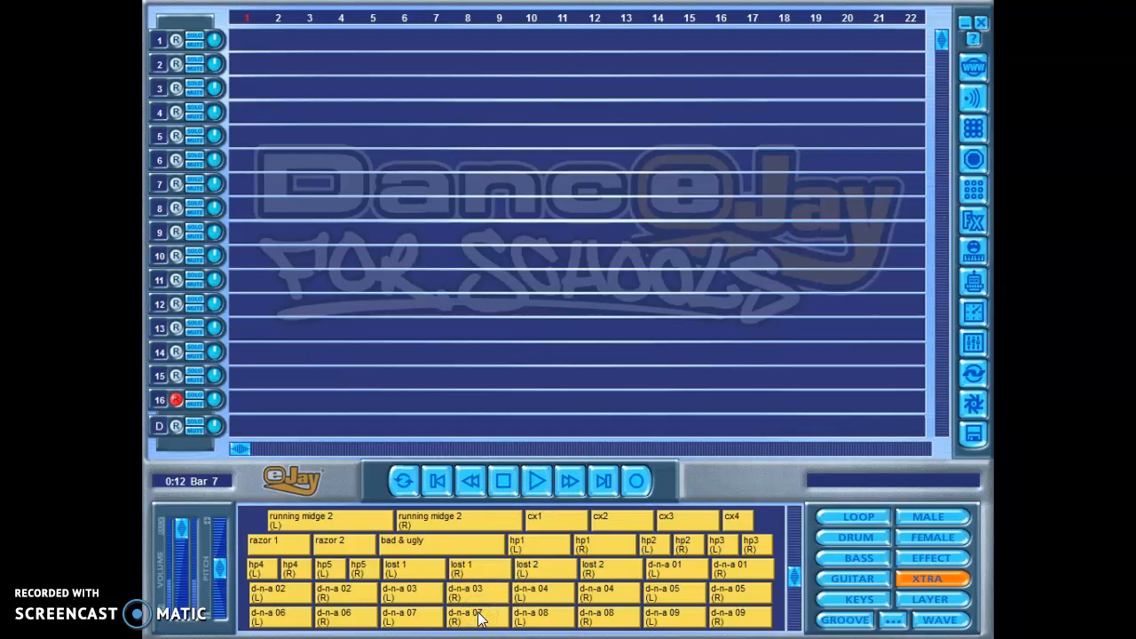
Step: Show the Layer samples and audition several of the silico sounds, such as 06-B, 07-B and 08-B
{"action": "left_click", "coordinate": [918, 595]}
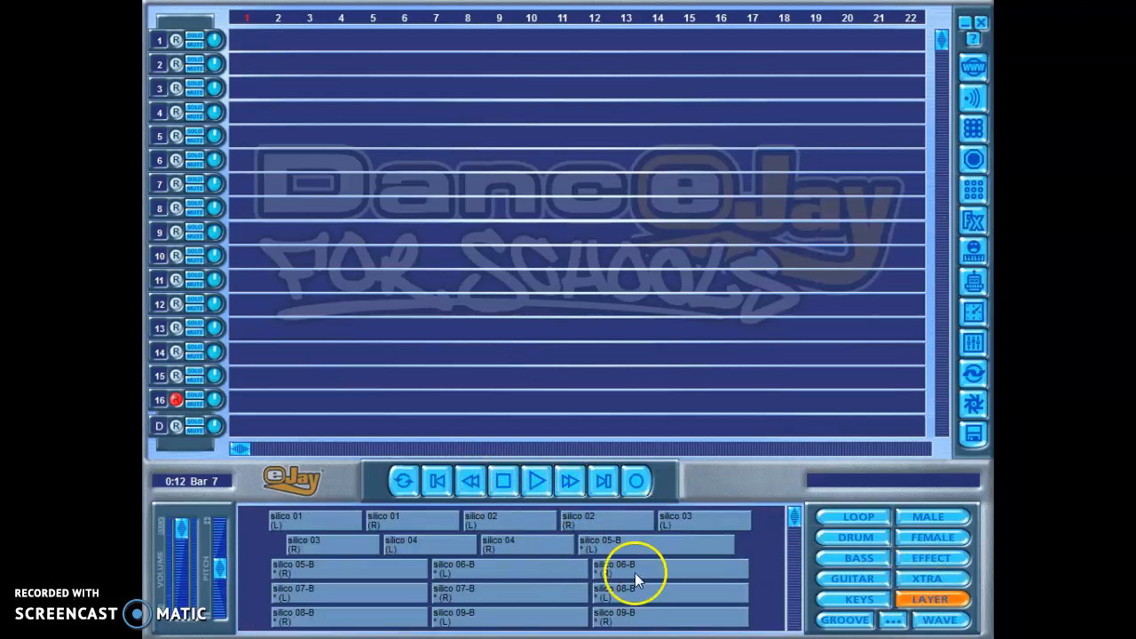
{"action": "left_click", "coordinate": [738, 562]}
{"action": "left_click", "coordinate": [521, 595]}
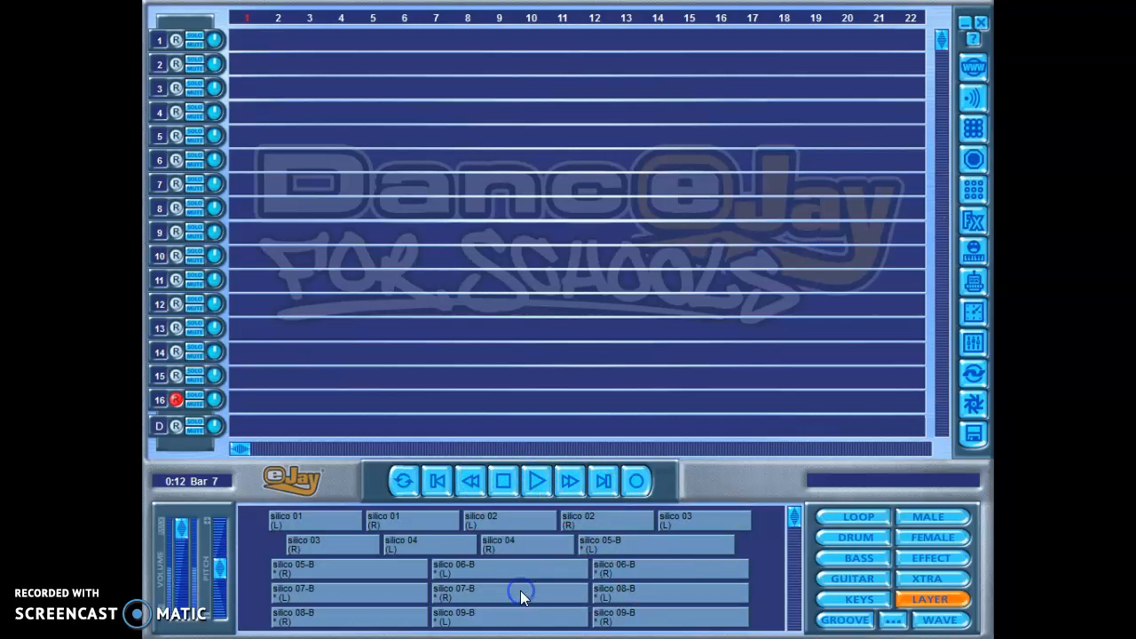
{"action": "left_click", "coordinate": [397, 593]}
{"action": "left_click", "coordinate": [476, 564]}
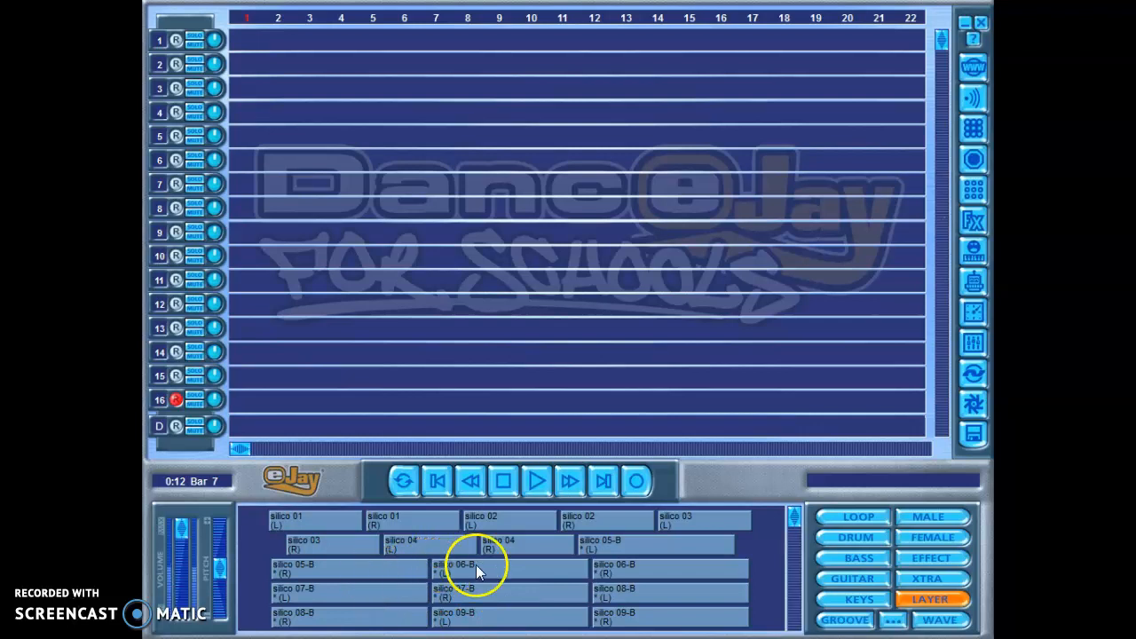
{"action": "left_click", "coordinate": [642, 563]}
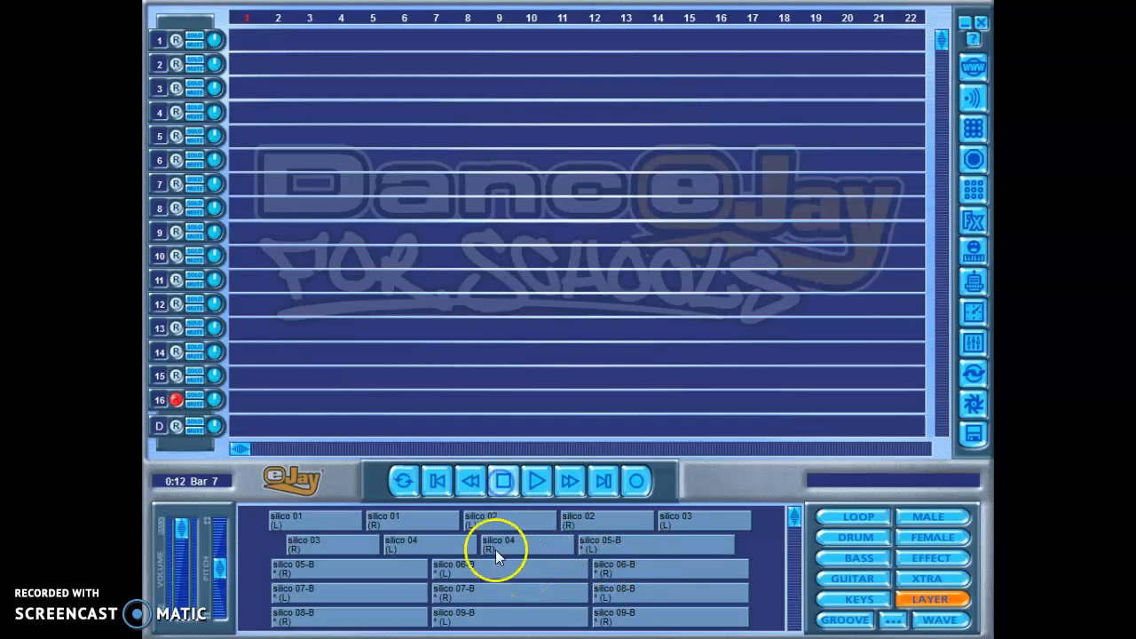
{"action": "left_click", "coordinate": [605, 565]}
{"action": "left_click", "coordinate": [609, 574]}
{"action": "left_click", "coordinate": [613, 591]}
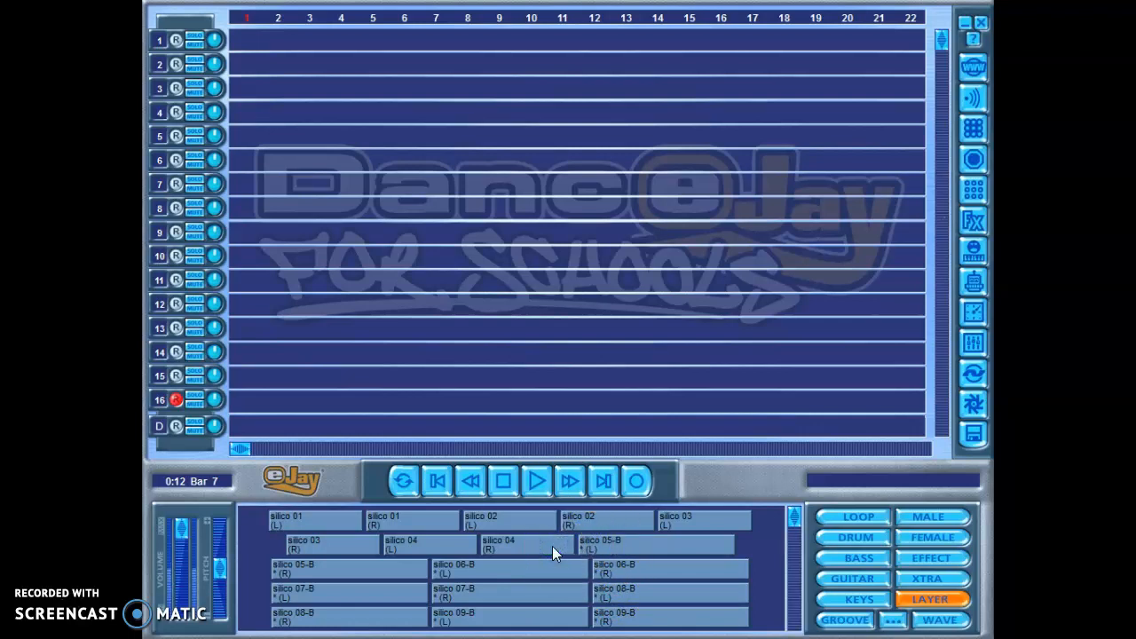
Step: Preview the Layer sample soft met 06-B (R) and place it on track 1 starting at bar 1
{"action": "left_click_drag", "start_coordinate": [794, 524], "coordinate": [793, 538]}
{"action": "left_click", "coordinate": [666, 522]}
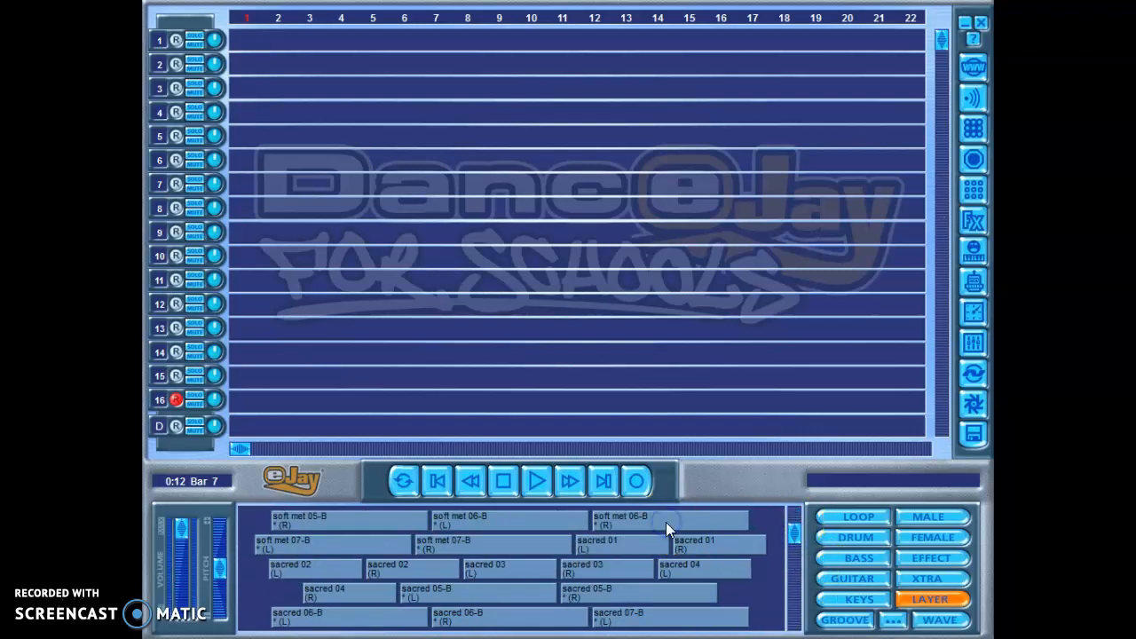
{"action": "left_click_drag", "start_coordinate": [620, 520], "coordinate": [259, 37]}
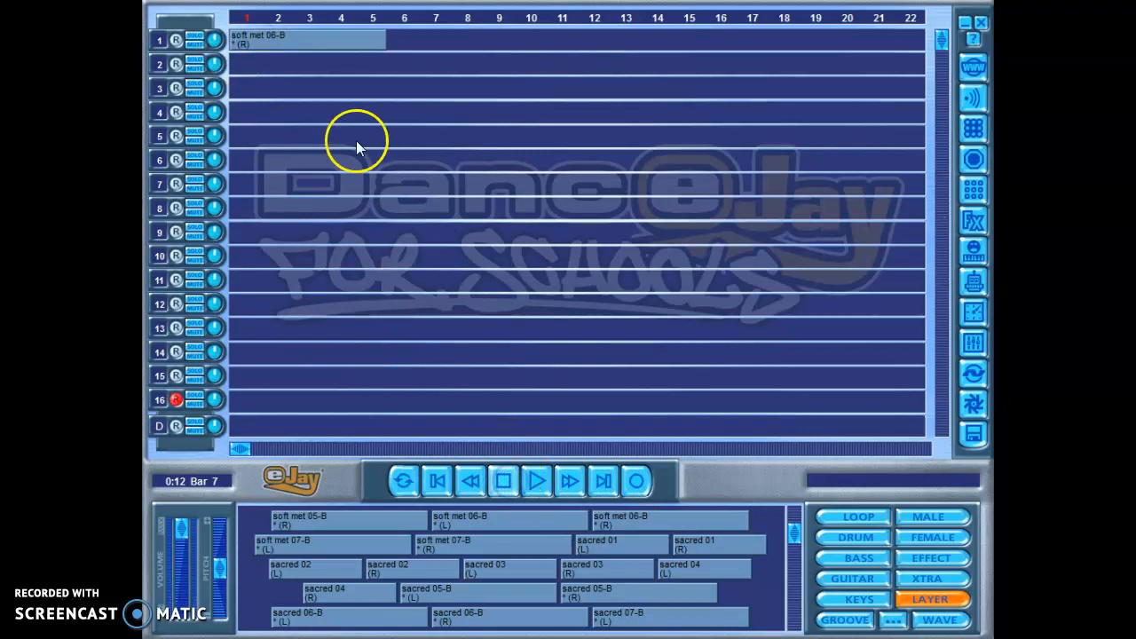
{"action": "left_click", "coordinate": [309, 47]}
{"action": "left_click", "coordinate": [310, 42]}
{"action": "right_click", "coordinate": [308, 39]}
{"action": "mouse_move", "coordinate": [308, 39]}
{"action": "left_mouse_down"}
{"action": "mouse_move", "coordinate": [304, 73]}
{"action": "mouse_move", "coordinate": [308, 57]}
{"action": "left_mouse_up"}
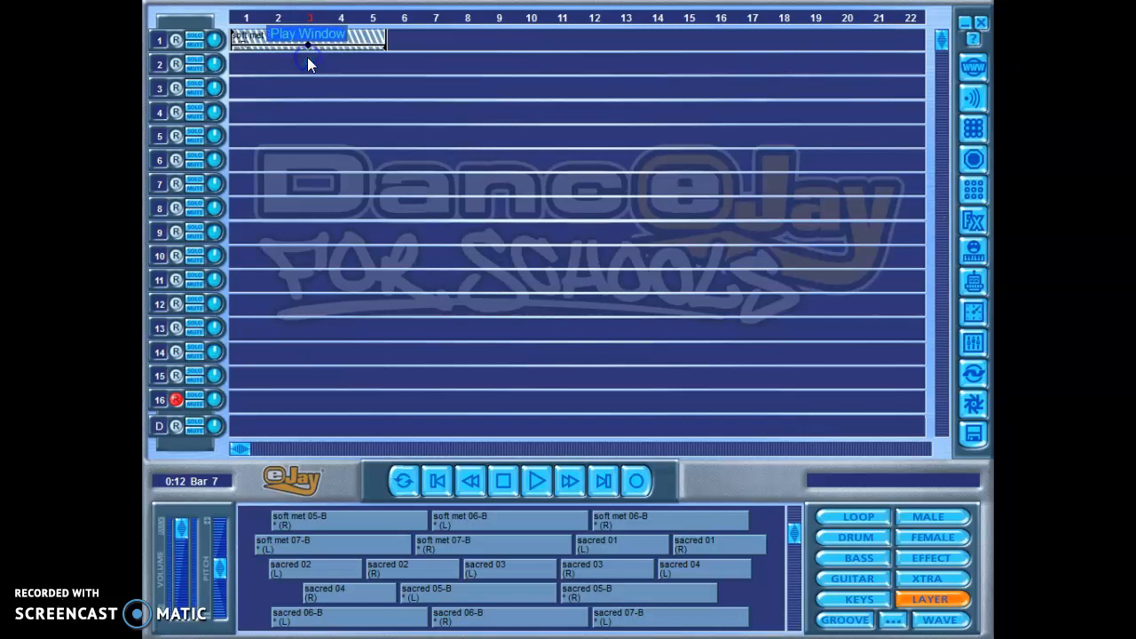
{"action": "left_click", "coordinate": [385, 58]}
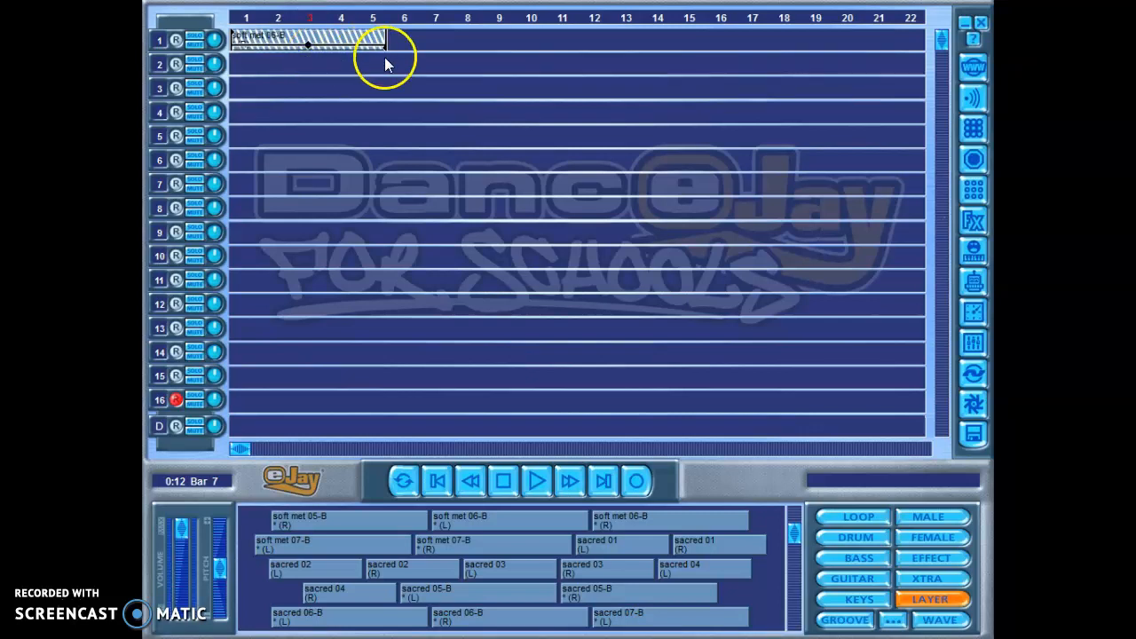
{"action": "left_click", "coordinate": [337, 23]}
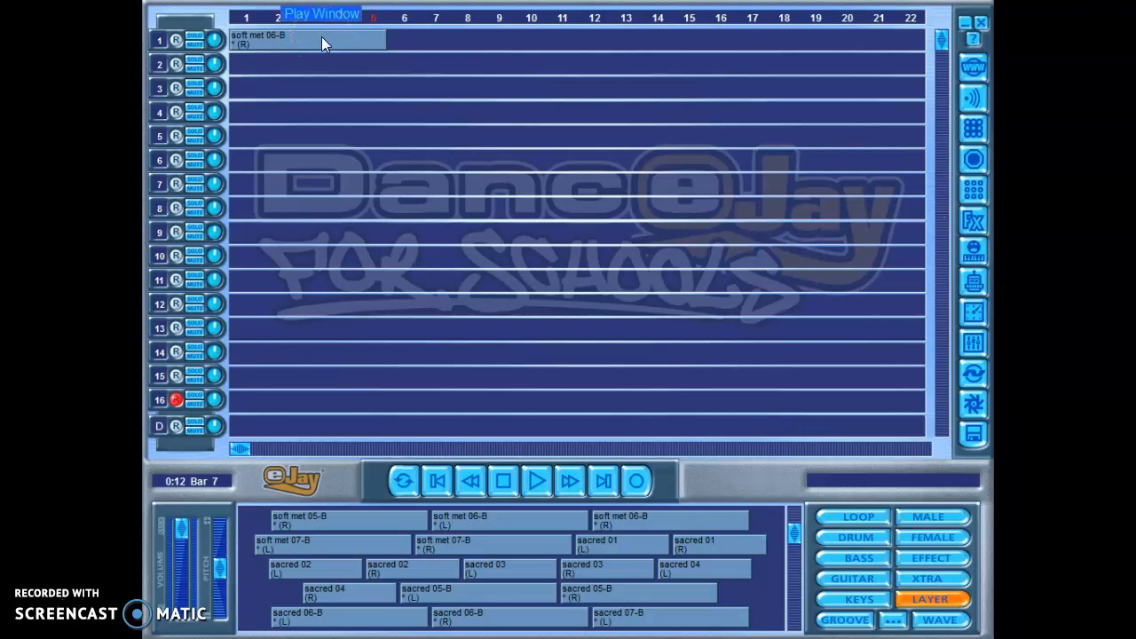
Step: Repeat the soft met 06-B (R) sample along track 1 so four copies run back to back through bar 20
{"action": "left_click", "coordinate": [323, 40]}
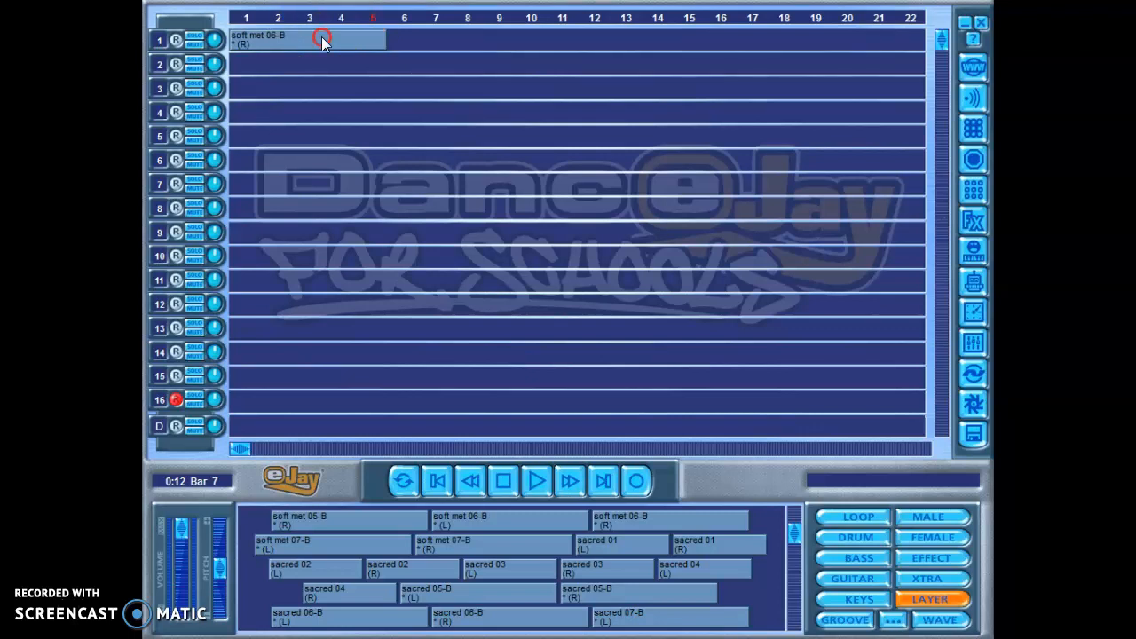
{"action": "mouse_move", "coordinate": [323, 40]}
{"action": "left_mouse_down"}
{"action": "mouse_move", "coordinate": [773, 42]}
{"action": "mouse_move", "coordinate": [793, 88]}
{"action": "left_mouse_up"}
{"action": "left_click", "coordinate": [695, 44]}
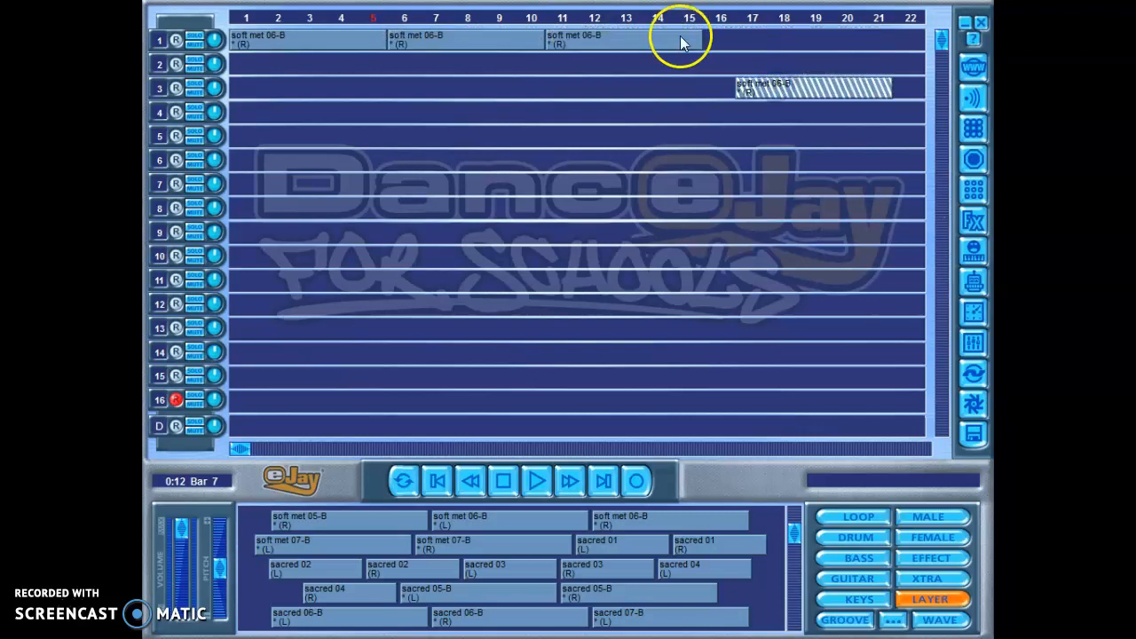
{"action": "mouse_move", "coordinate": [669, 38]}
{"action": "left_mouse_down"}
{"action": "mouse_move", "coordinate": [685, 40]}
{"action": "mouse_move", "coordinate": [612, 34]}
{"action": "mouse_move", "coordinate": [663, 40]}
{"action": "mouse_move", "coordinate": [622, 40]}
{"action": "left_mouse_up"}
{"action": "left_click_drag", "start_coordinate": [753, 86], "coordinate": [726, 39]}
{"action": "left_click", "coordinate": [612, 39]}
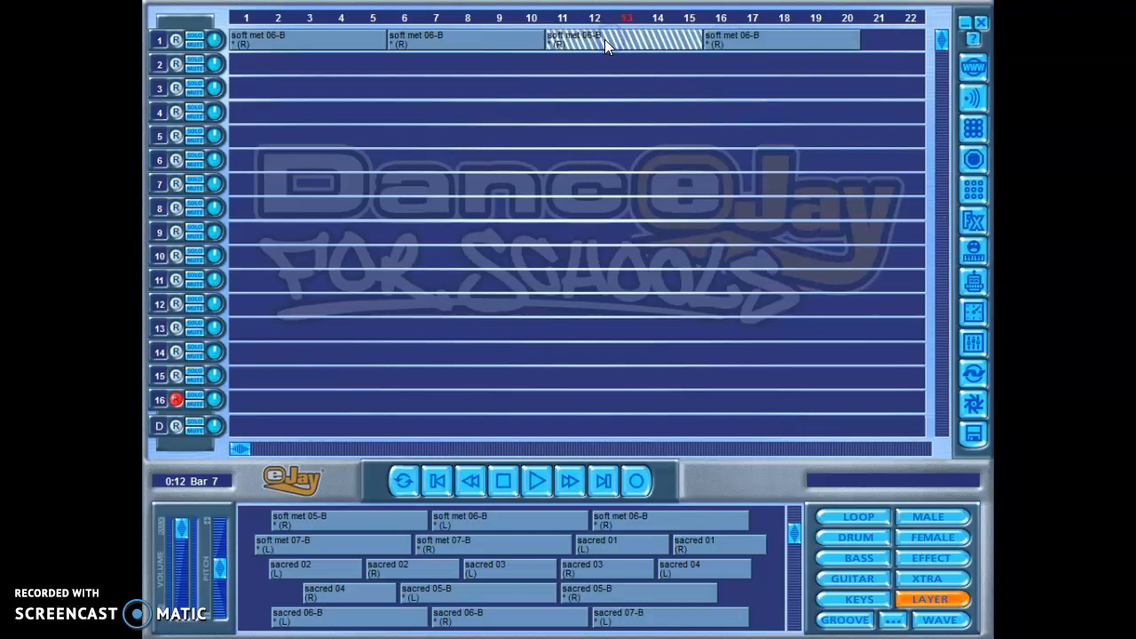
{"action": "left_click", "coordinate": [599, 80]}
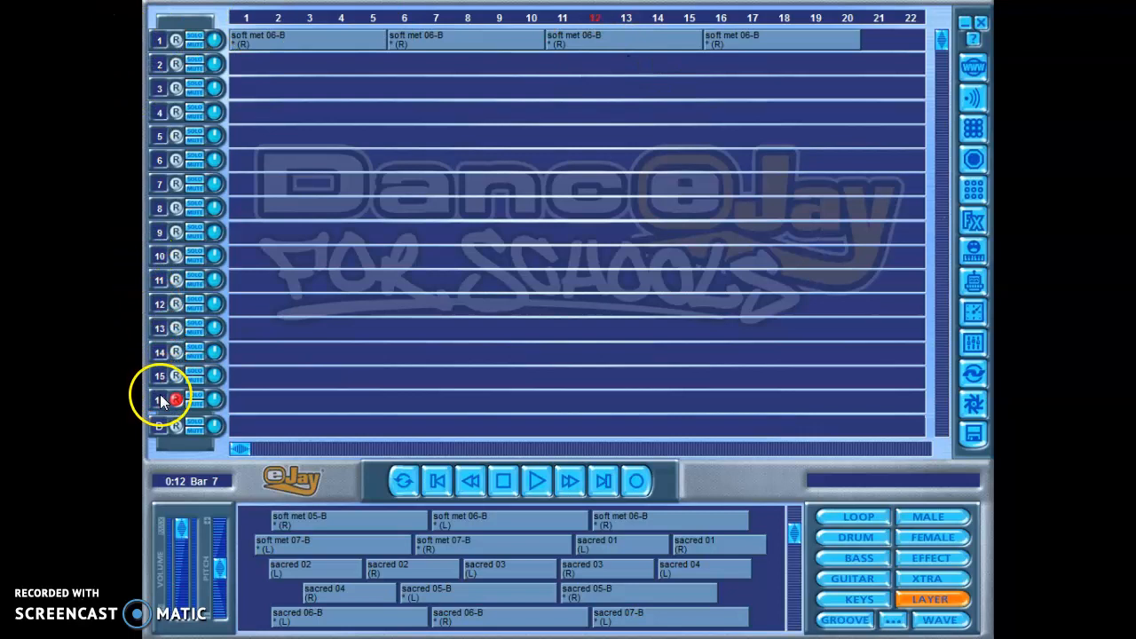
{"action": "left_click", "coordinate": [298, 113]}
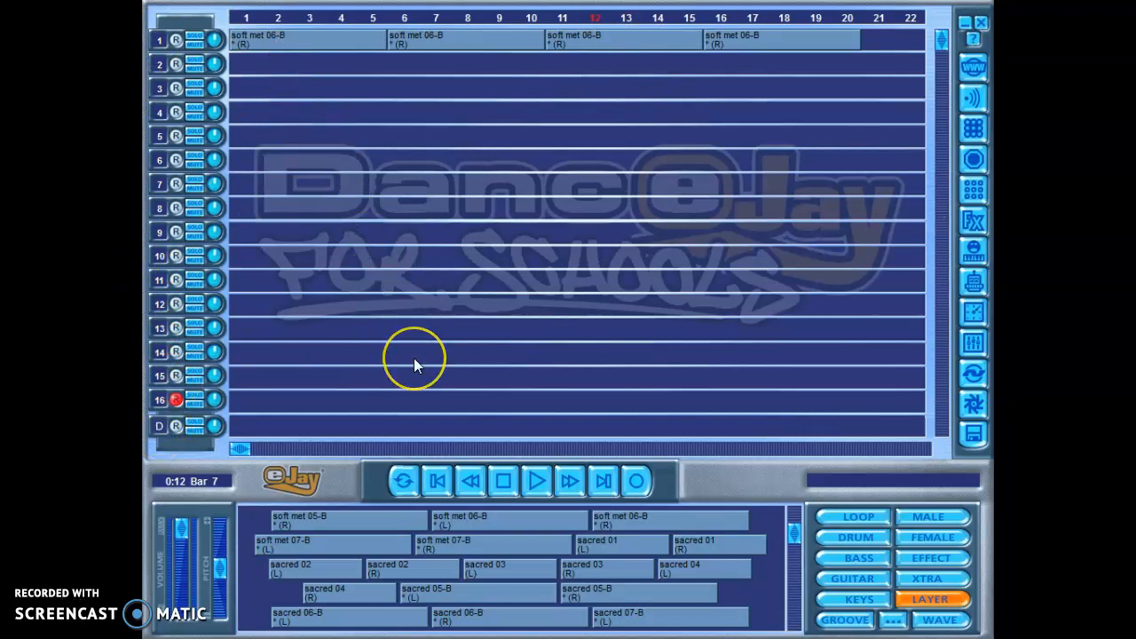
{"action": "left_click", "coordinate": [312, 19]}
{"action": "left_click", "coordinate": [530, 87]}
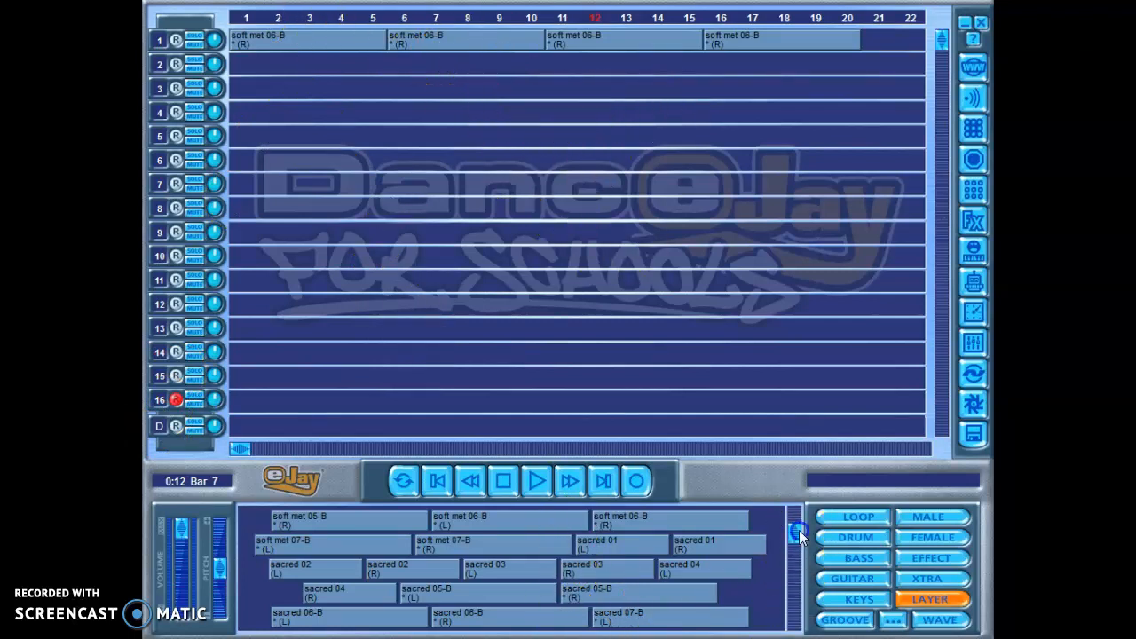
Step: Audition further Layer samples, including cube 02 (L), cube 05-D (L) and holy paddy 07-E
{"action": "left_click_drag", "start_coordinate": [799, 531], "coordinate": [799, 549]}
{"action": "mouse_move", "coordinate": [659, 540]}
{"action": "left_mouse_down"}
{"action": "mouse_move", "coordinate": [444, 254]}
{"action": "mouse_move", "coordinate": [687, 539]}
{"action": "mouse_move", "coordinate": [668, 540]}
{"action": "left_mouse_up"}
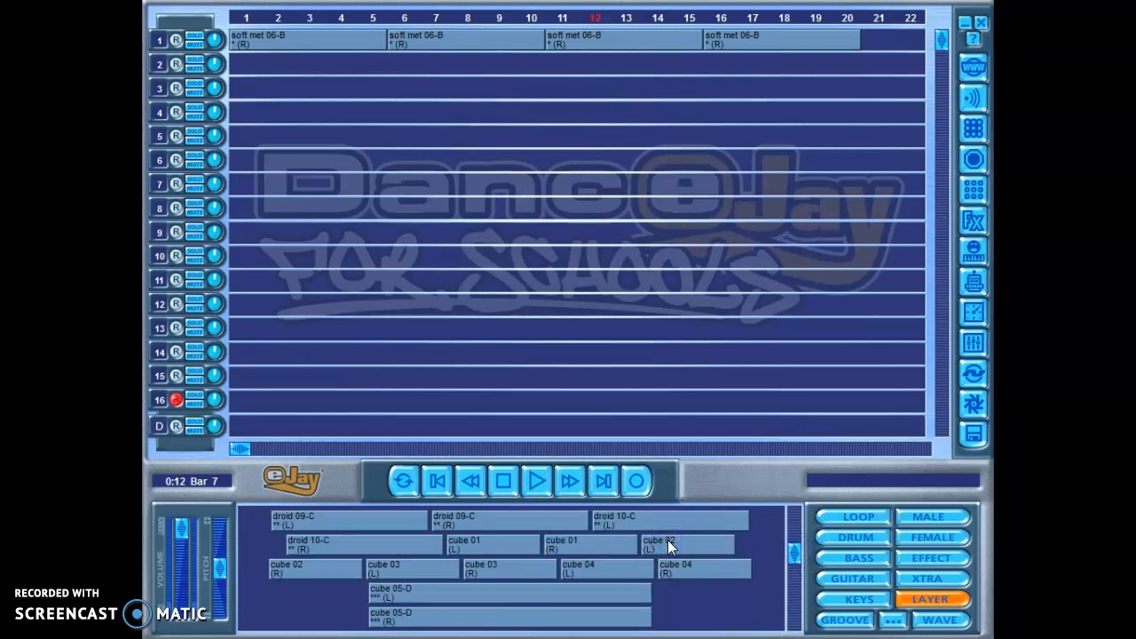
{"action": "left_click", "coordinate": [589, 594]}
{"action": "left_click", "coordinate": [645, 591]}
{"action": "left_click_drag", "start_coordinate": [787, 557], "coordinate": [795, 570]}
{"action": "left_click", "coordinate": [542, 552]}
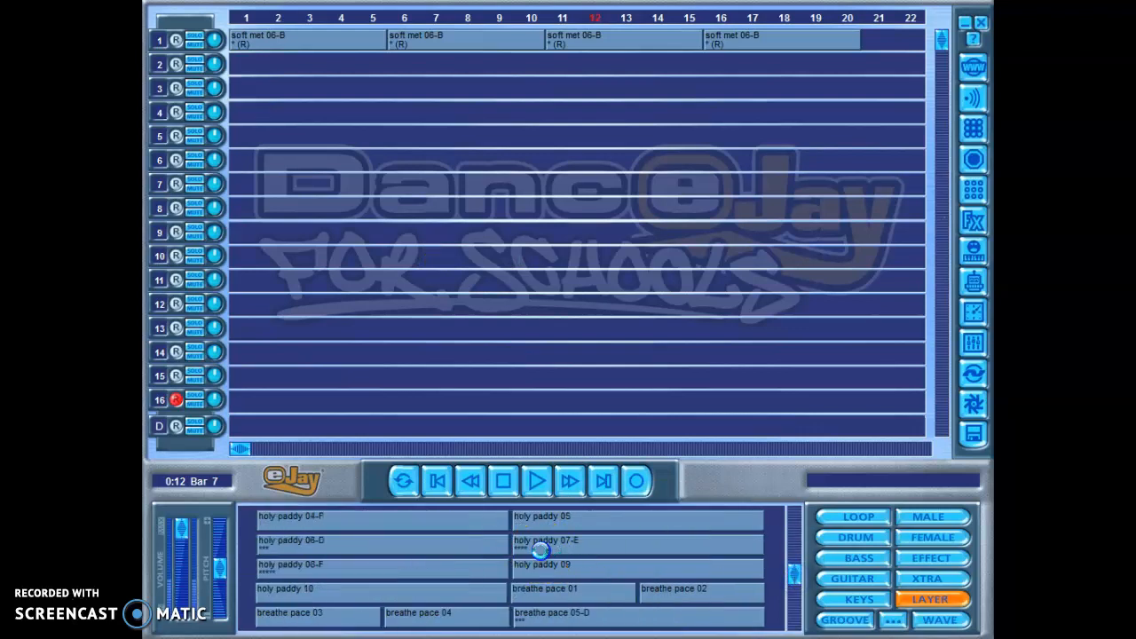
Step: Preview the Layer sample breathe pace 04 and lay four copies back to back on track 2 from bar 3 through bar 18
{"action": "left_click", "coordinate": [482, 614]}
{"action": "left_click", "coordinate": [483, 615]}
{"action": "left_click_drag", "start_coordinate": [794, 566], "coordinate": [795, 567]}
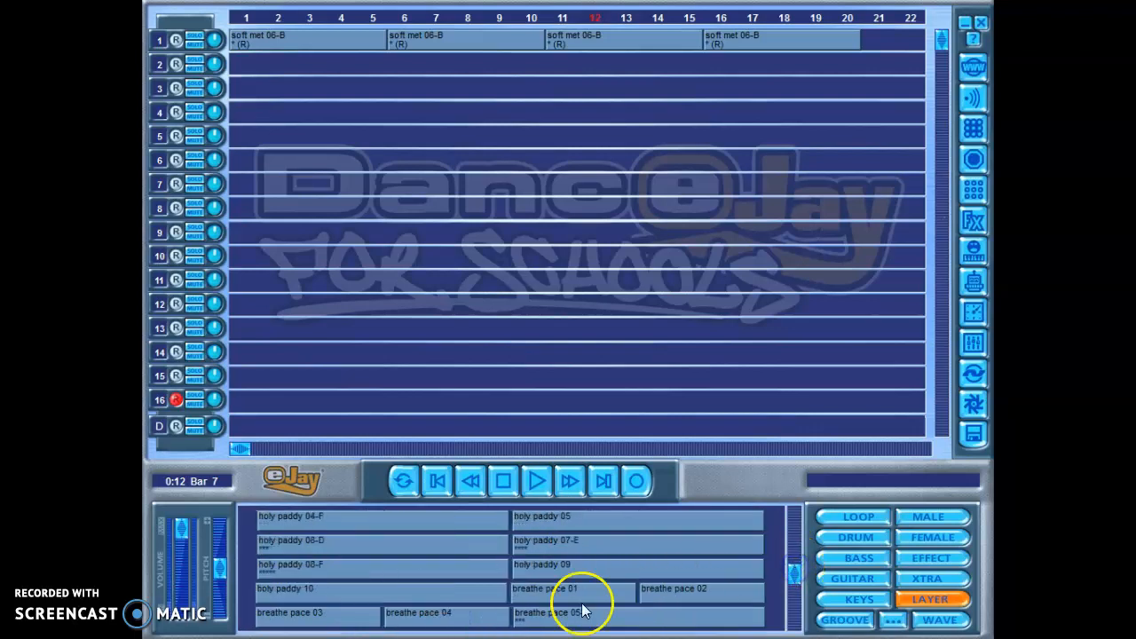
{"action": "mouse_move", "coordinate": [463, 628]}
{"action": "left_mouse_down"}
{"action": "mouse_move", "coordinate": [409, 135]}
{"action": "mouse_move", "coordinate": [380, 76]}
{"action": "mouse_move", "coordinate": [765, 67]}
{"action": "left_mouse_up"}
{"action": "left_click", "coordinate": [509, 69]}
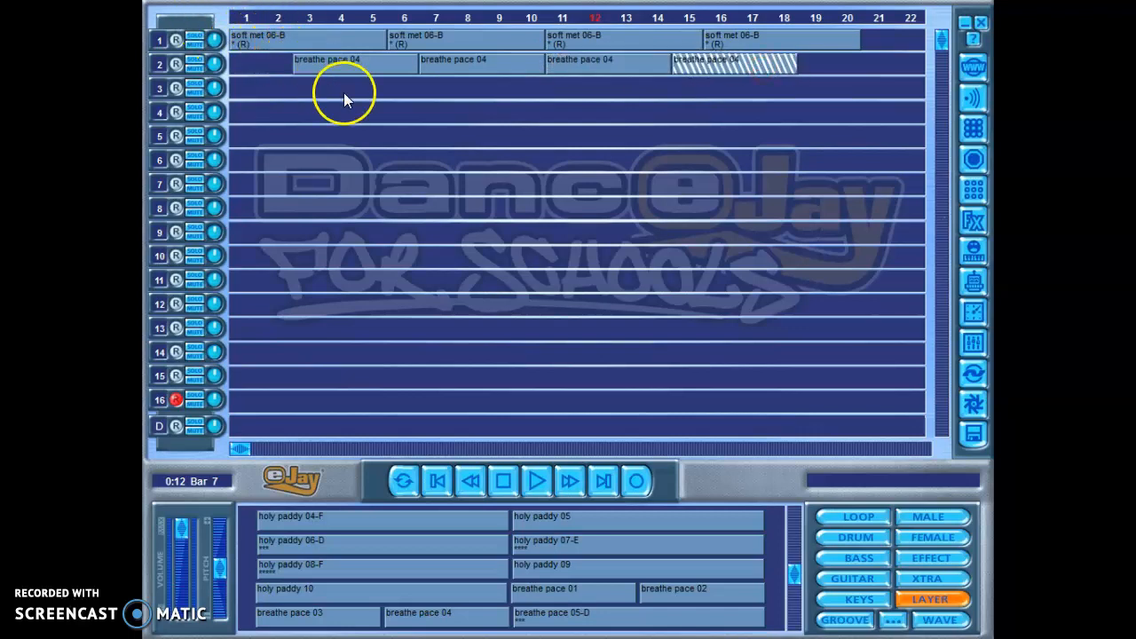
Step: Play the two-track mix from bar 1 to hear the layers together, and stop playback around bar 7
{"action": "left_click", "coordinate": [246, 18]}
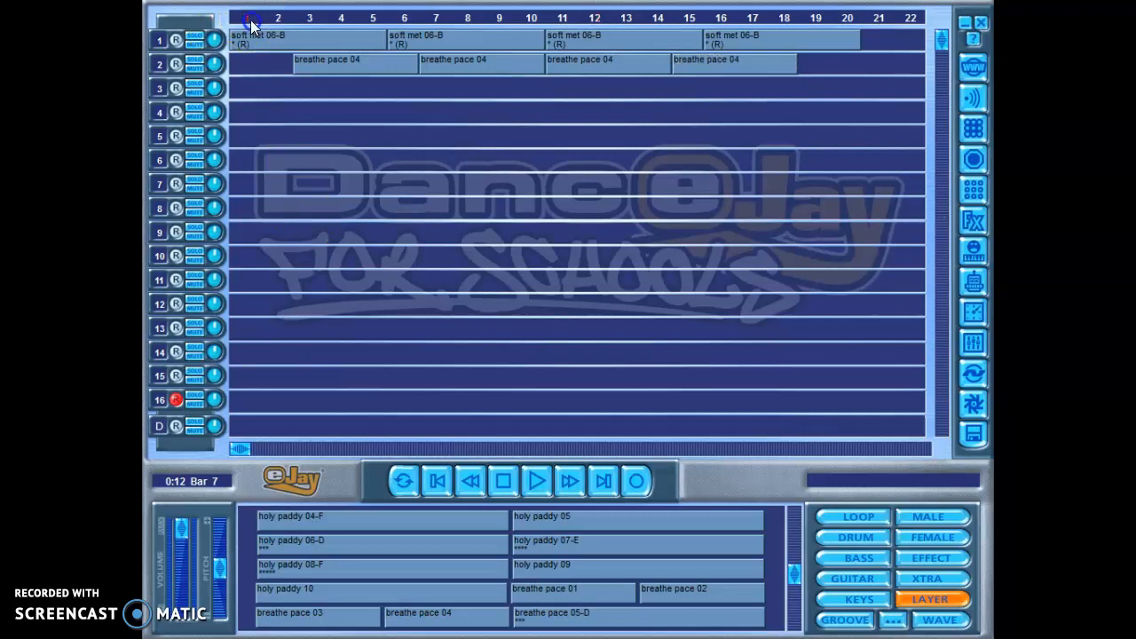
{"action": "left_click", "coordinate": [533, 483]}
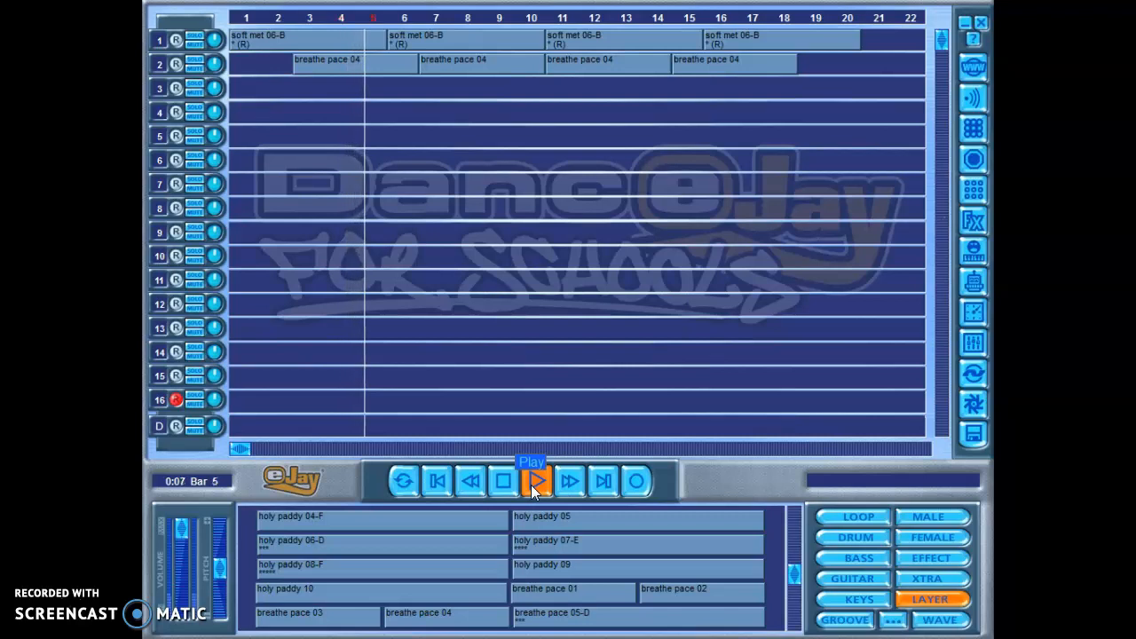
{"action": "left_click", "coordinate": [517, 481]}
{"action": "left_click", "coordinate": [506, 481]}
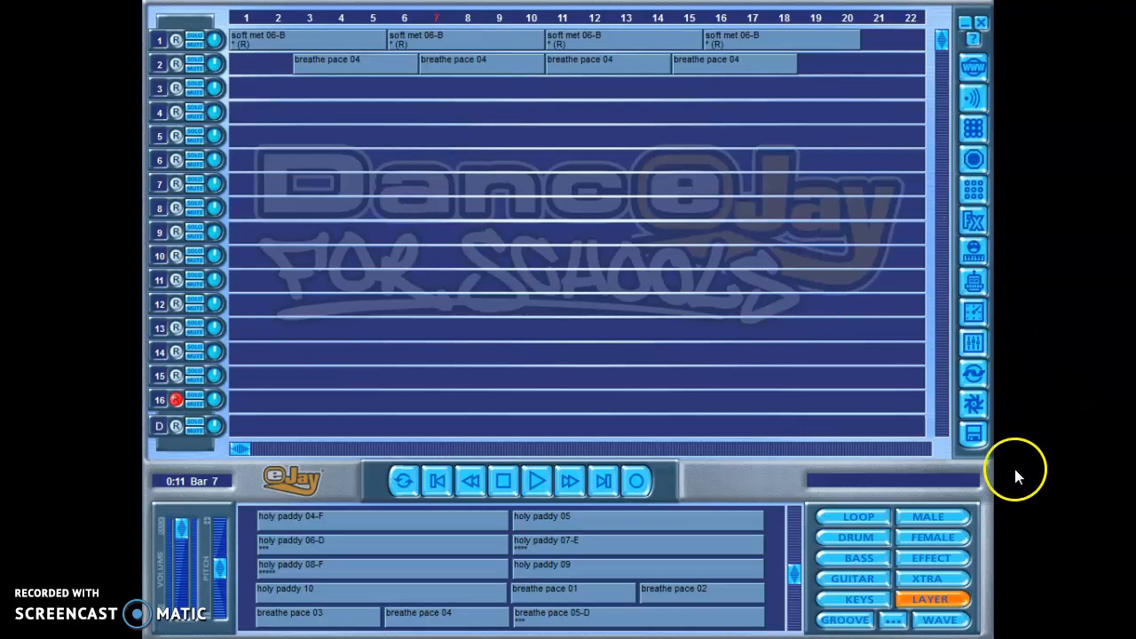
Step: Save the mix as an eJay Song named SW tunnel music on the Secure Digital Storage Device (D:)
{"action": "left_click", "coordinate": [974, 432]}
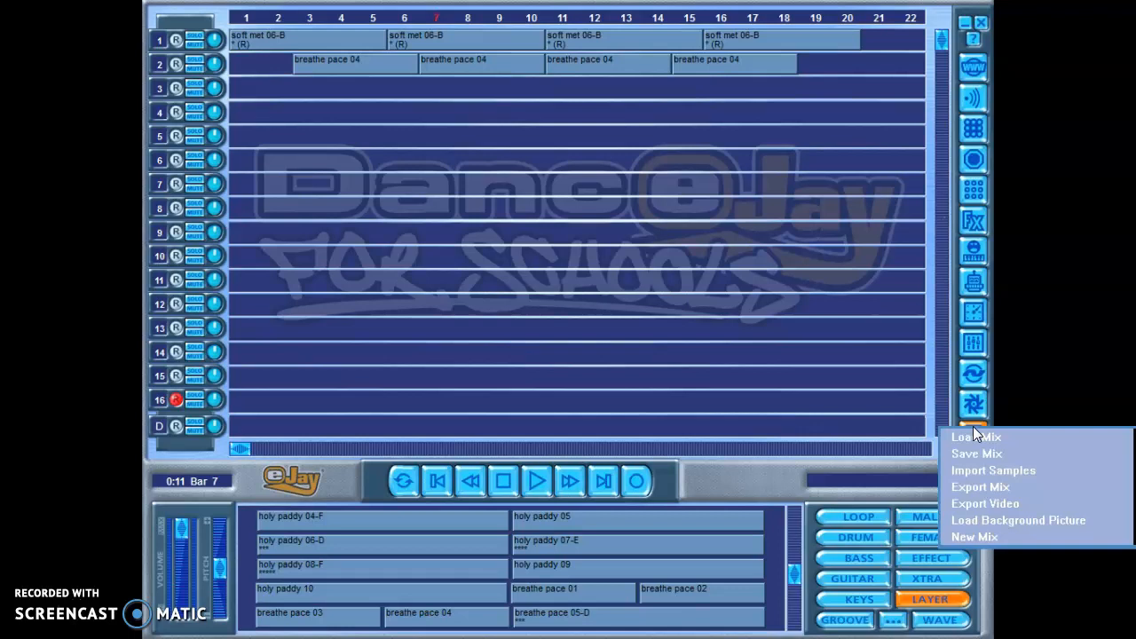
{"action": "left_click", "coordinate": [971, 427]}
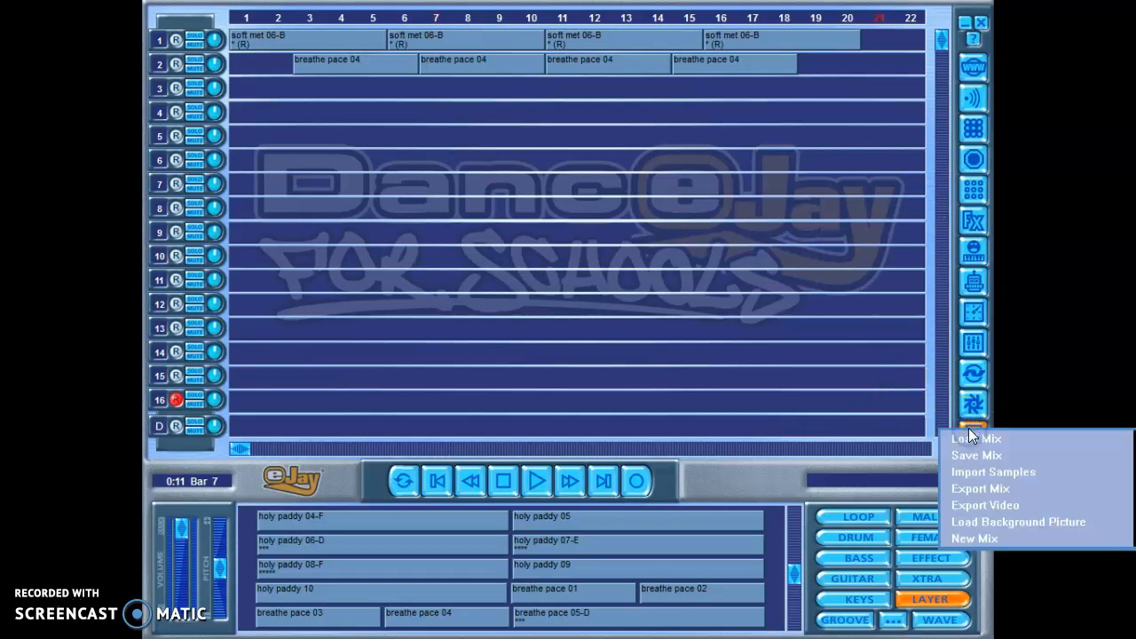
{"action": "left_click", "coordinate": [976, 457]}
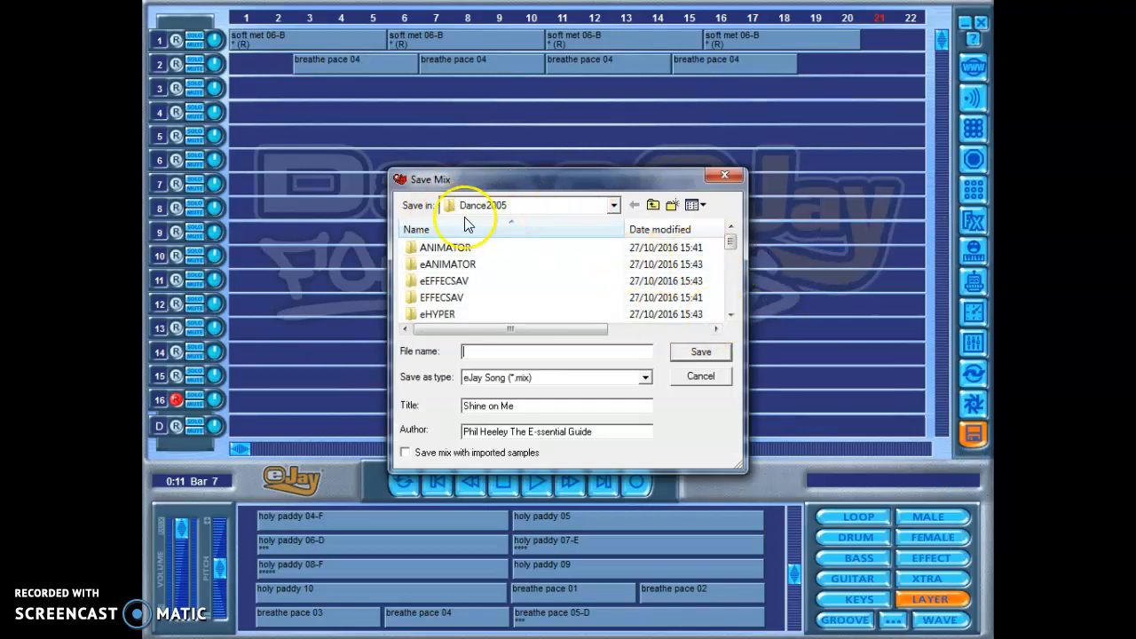
{"action": "left_click", "coordinate": [612, 206]}
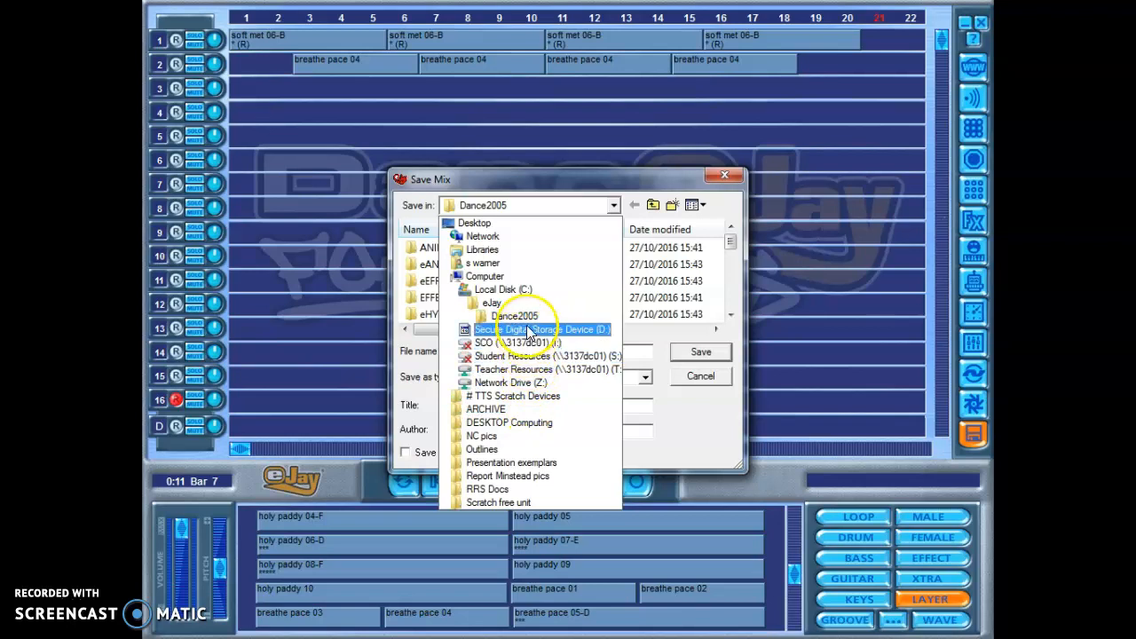
{"action": "left_click", "coordinate": [529, 330]}
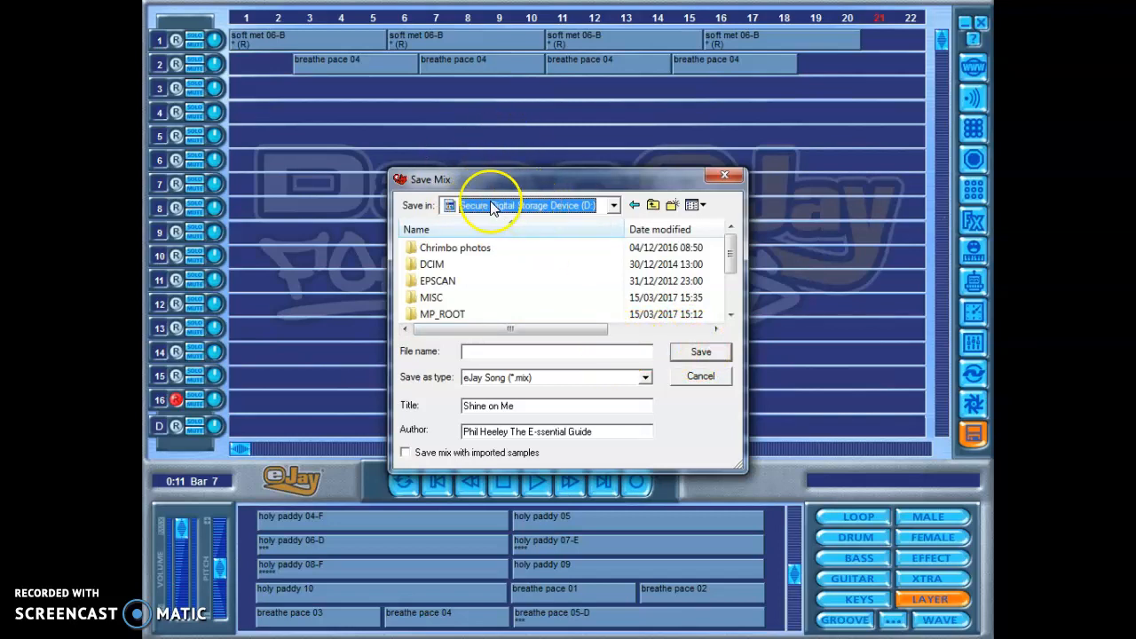
{"action": "left_click", "coordinate": [496, 350]}
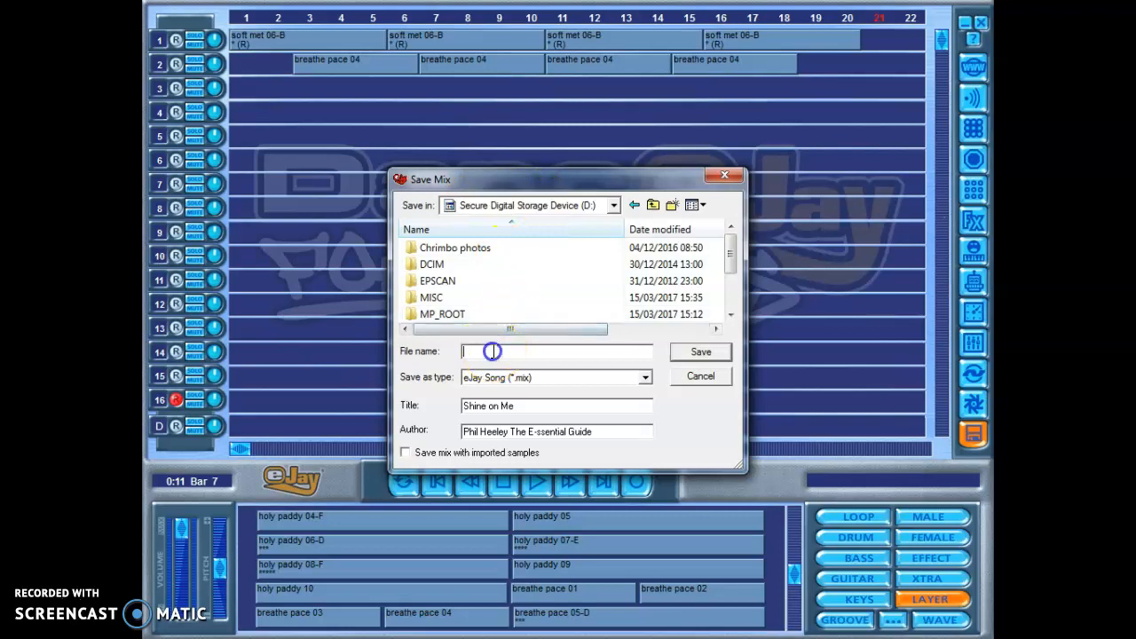
{"action": "type", "text": "SW tunnel music"}
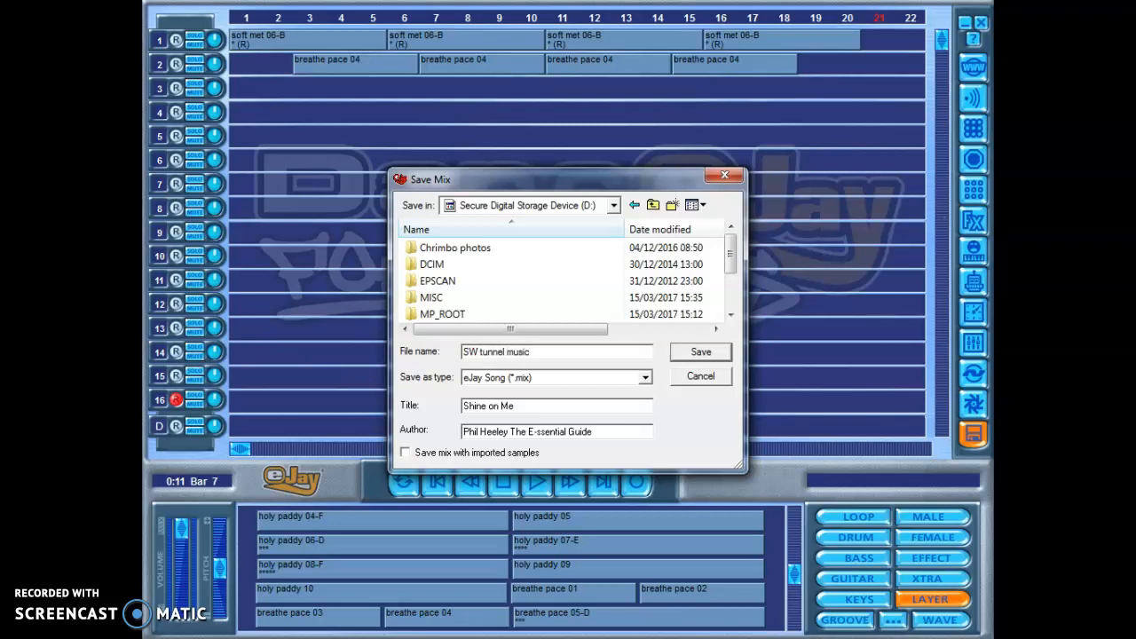
{"action": "left_click", "coordinate": [701, 353]}
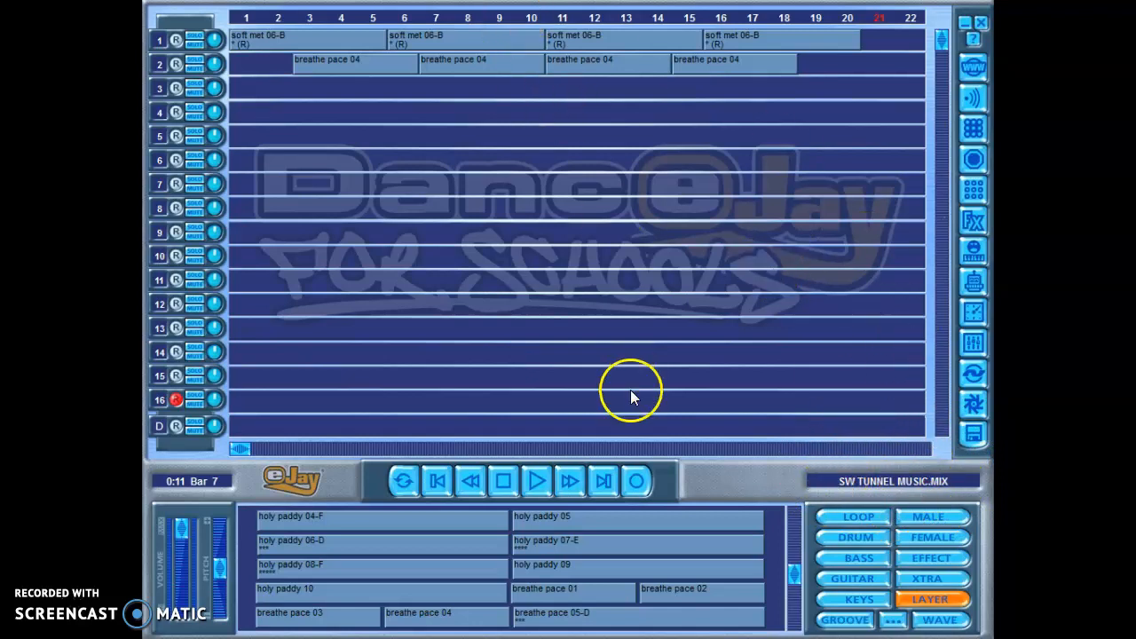
Step: Place the sample holy paddy 05 on track 3 starting at bar 7 and save the mix again as SW tunnel music
{"action": "left_click_drag", "start_coordinate": [603, 512], "coordinate": [506, 82]}
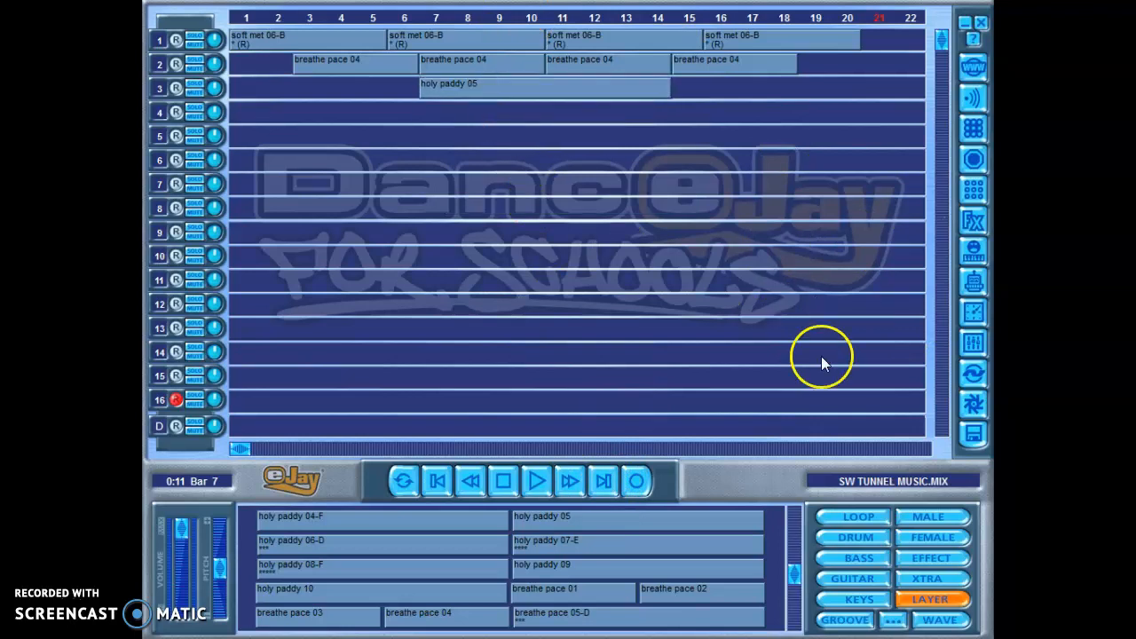
{"action": "left_click", "coordinate": [972, 432]}
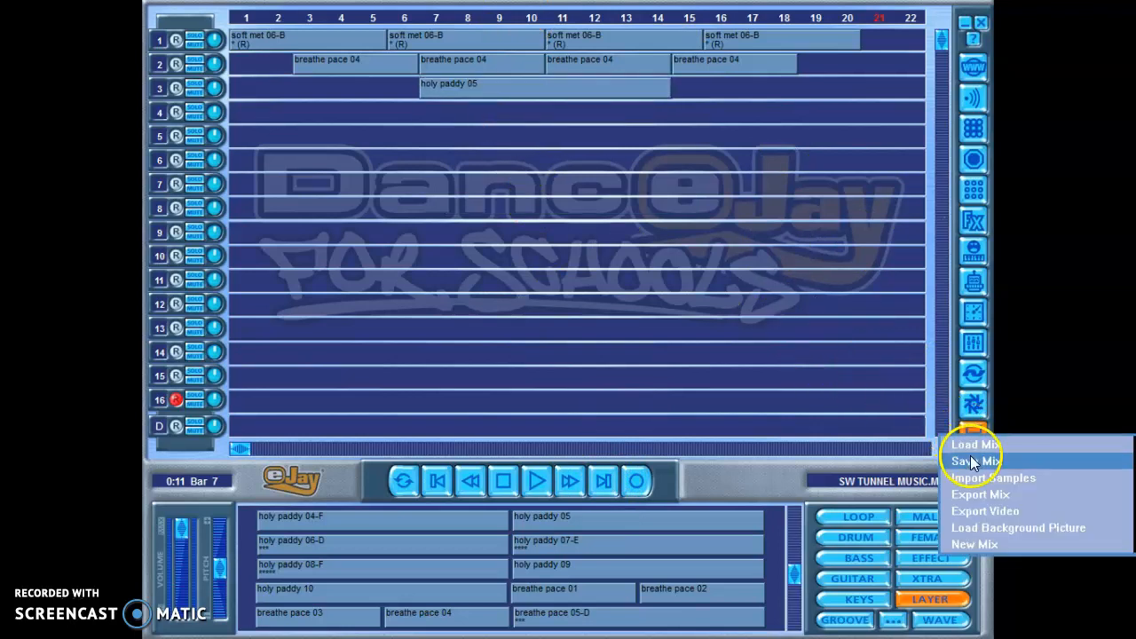
{"action": "left_click", "coordinate": [975, 463]}
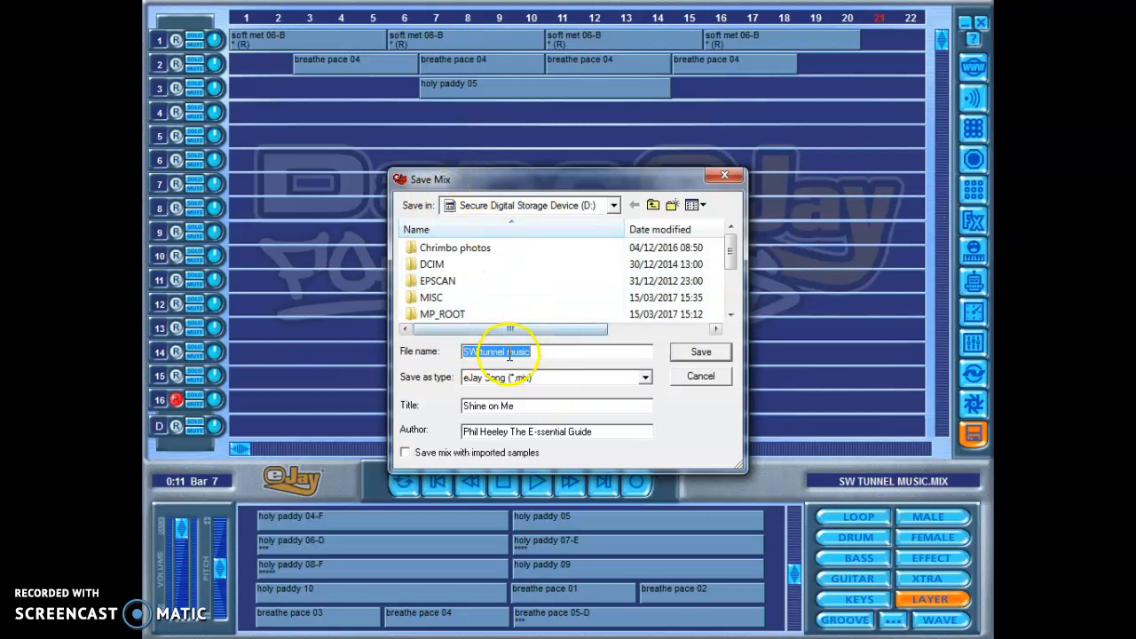
{"action": "left_click", "coordinate": [700, 355]}
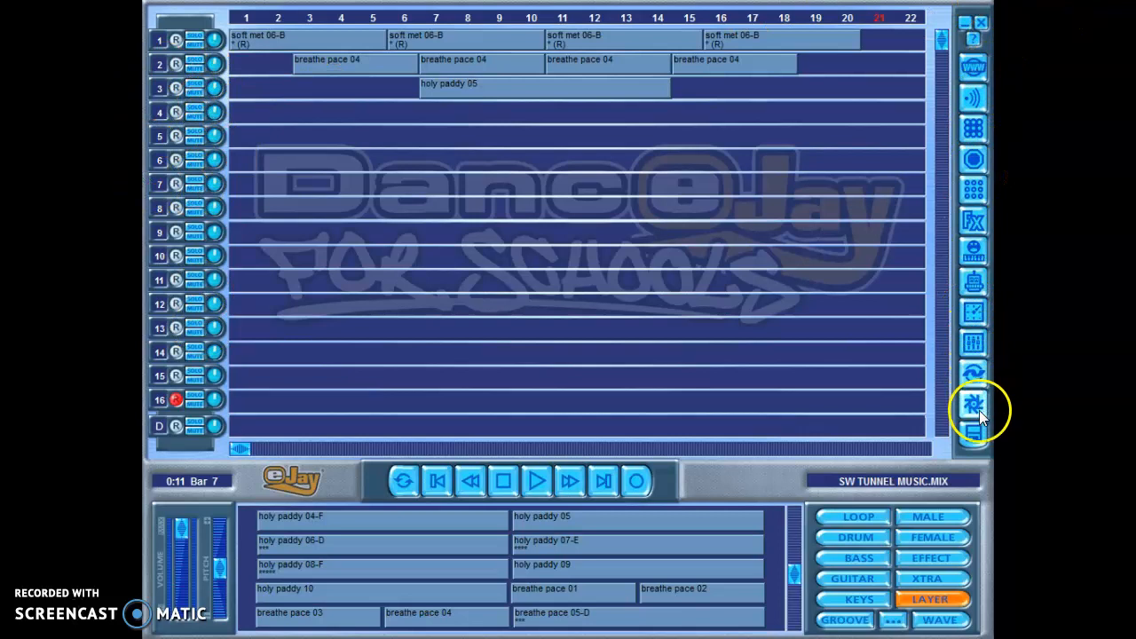
Step: Browse the Xtra and Layer sample groups briefly, and look further through the Effect samples
{"action": "left_click", "coordinate": [925, 583]}
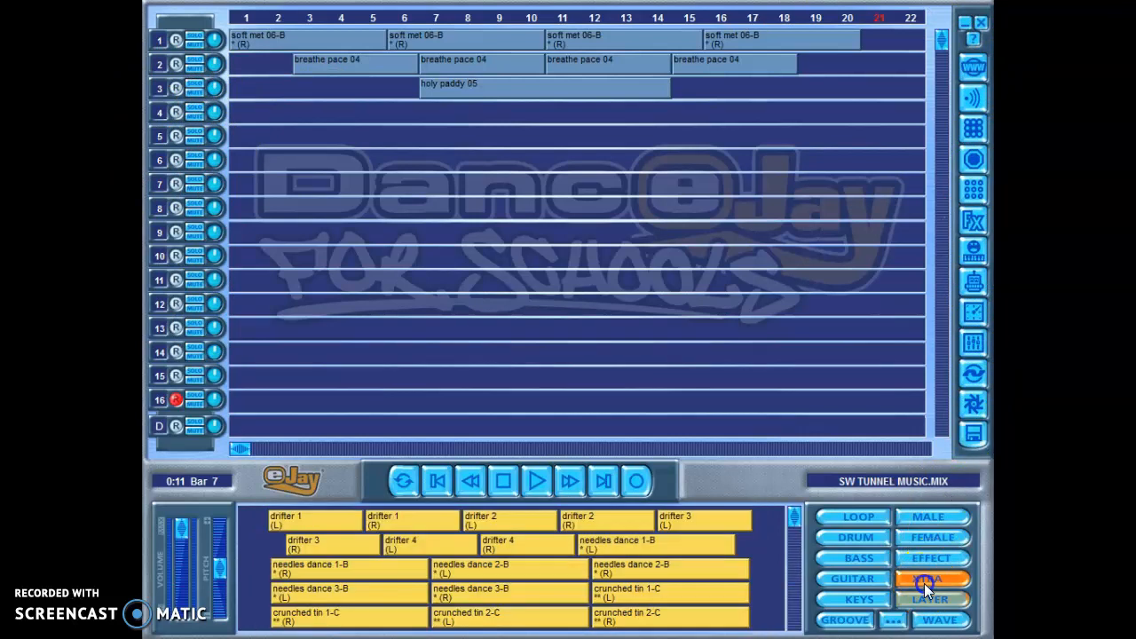
{"action": "left_click", "coordinate": [922, 599]}
{"action": "left_click", "coordinate": [919, 555]}
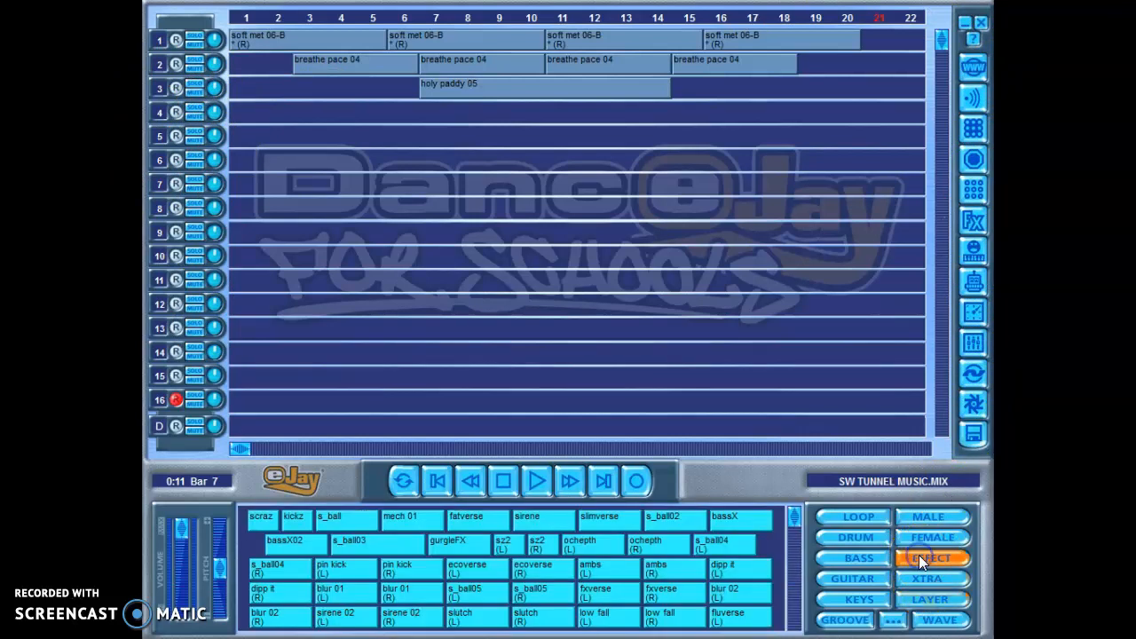
{"action": "left_click_drag", "start_coordinate": [784, 573], "coordinate": [793, 536]}
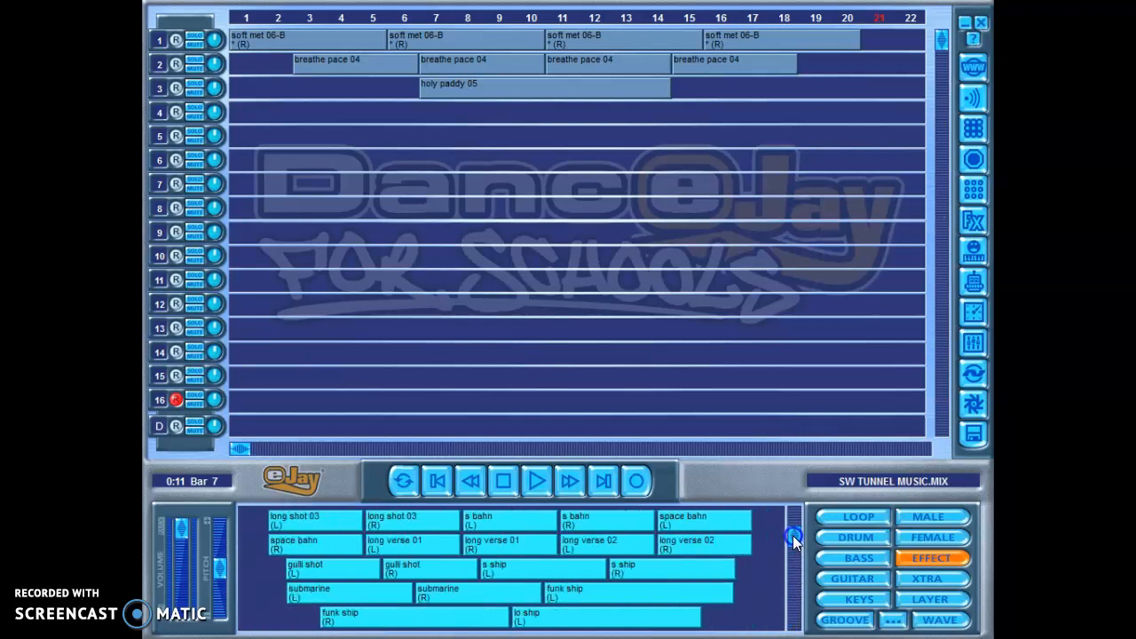